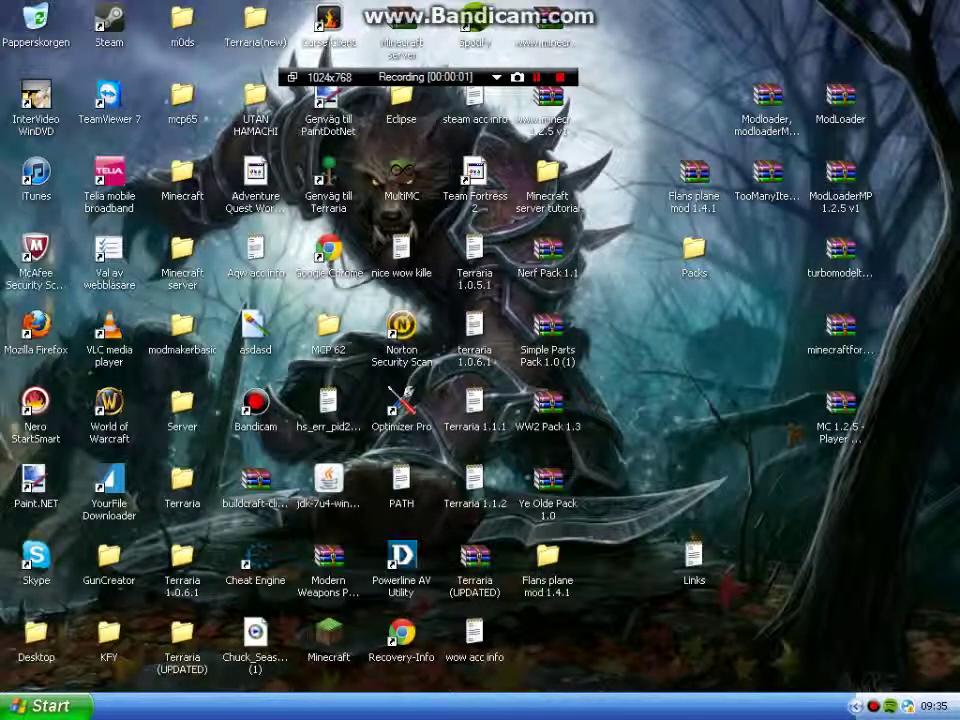
# - Delete the Packs folder from the desktop, moving its contents to the Recycle Bin
pyautogui.moveTo(640, 160); pyautogui.dragTo(706, 303)
pyautogui.press('Delete')
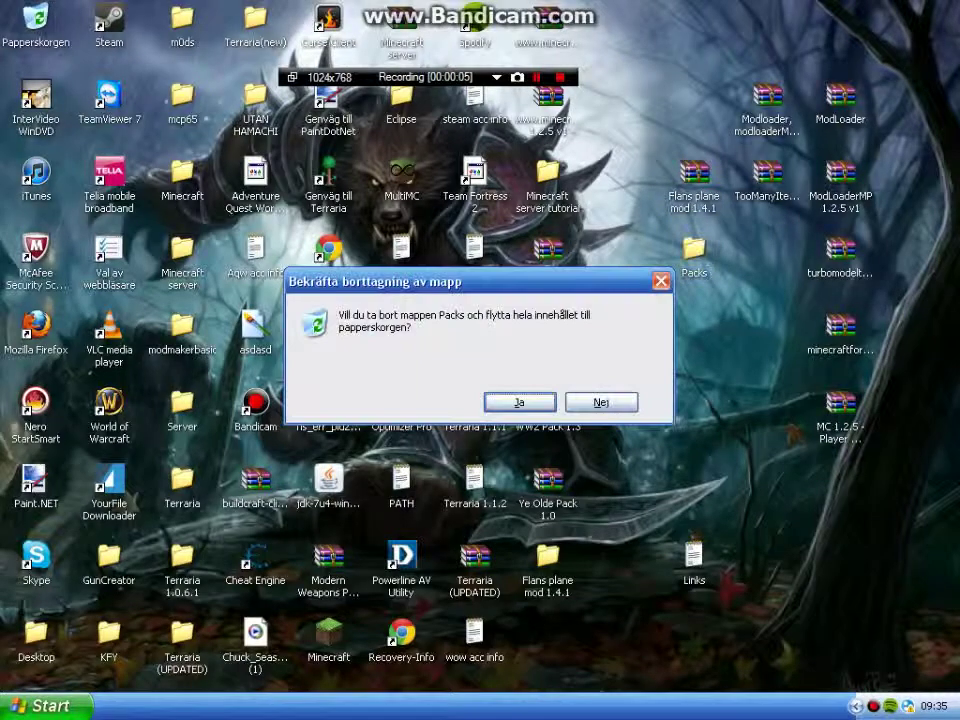
pyautogui.press('Return')
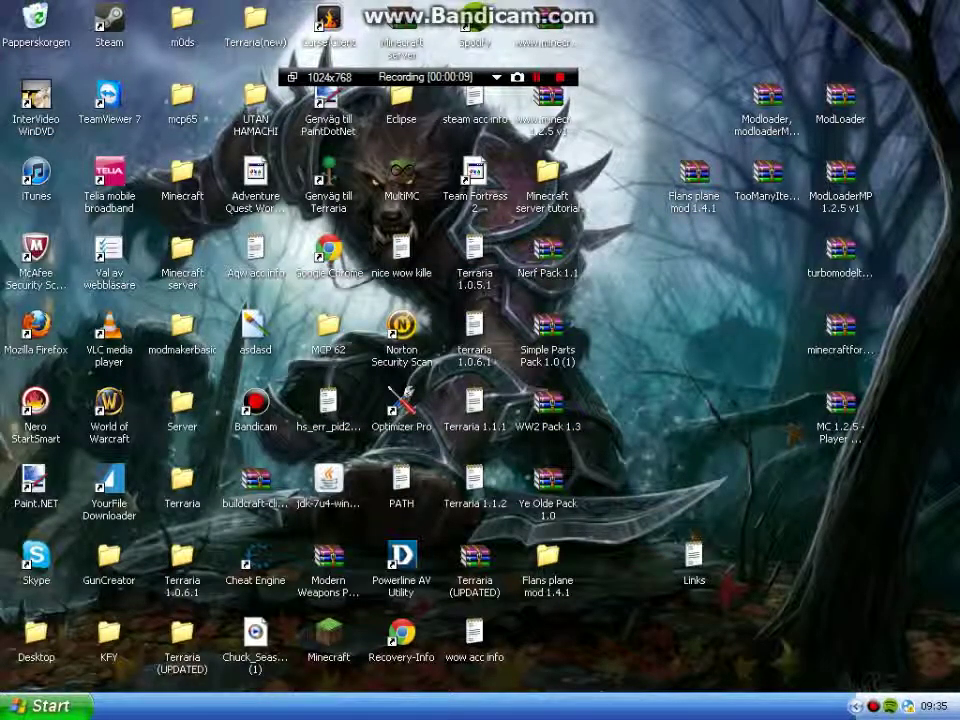
# - Open the Flans plane mod 1.4.1 archive from the desktop, dismiss the licence notice and keep the archive icon uncovered
pyautogui.doubleClick(694, 177)
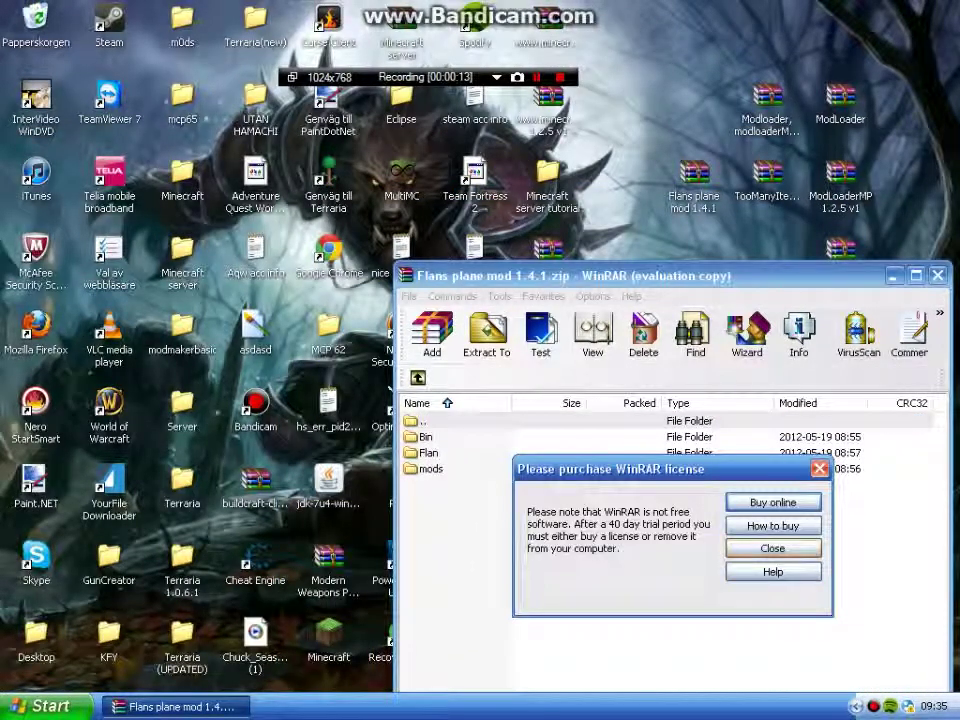
pyautogui.click(773, 548)
pyautogui.moveTo(560, 198); pyautogui.dragTo(625, 274)
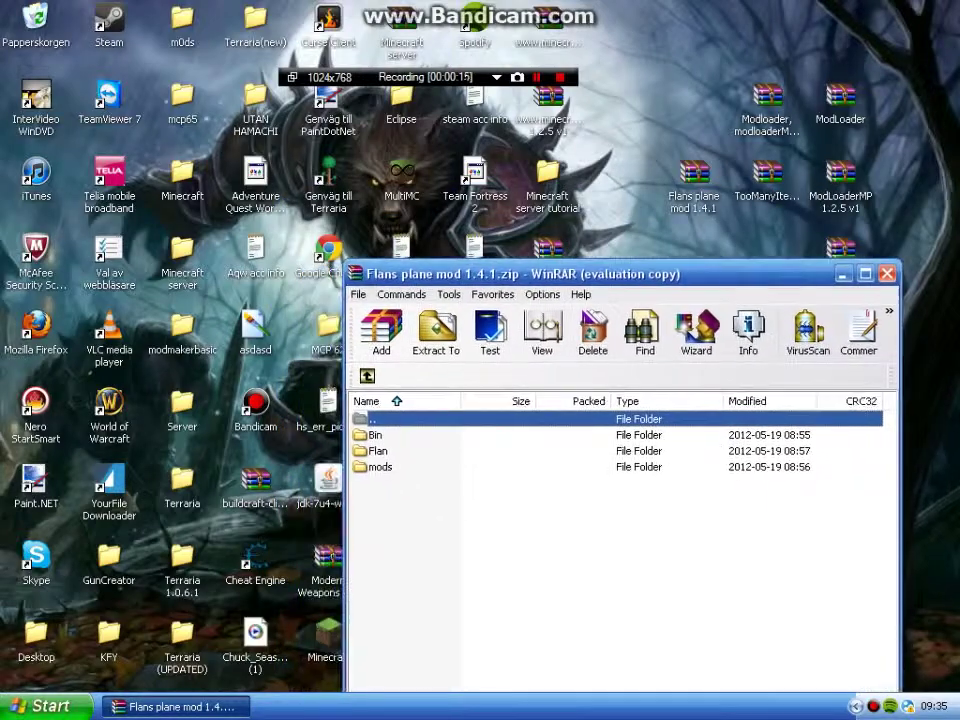
pyautogui.rightClick(683, 179)
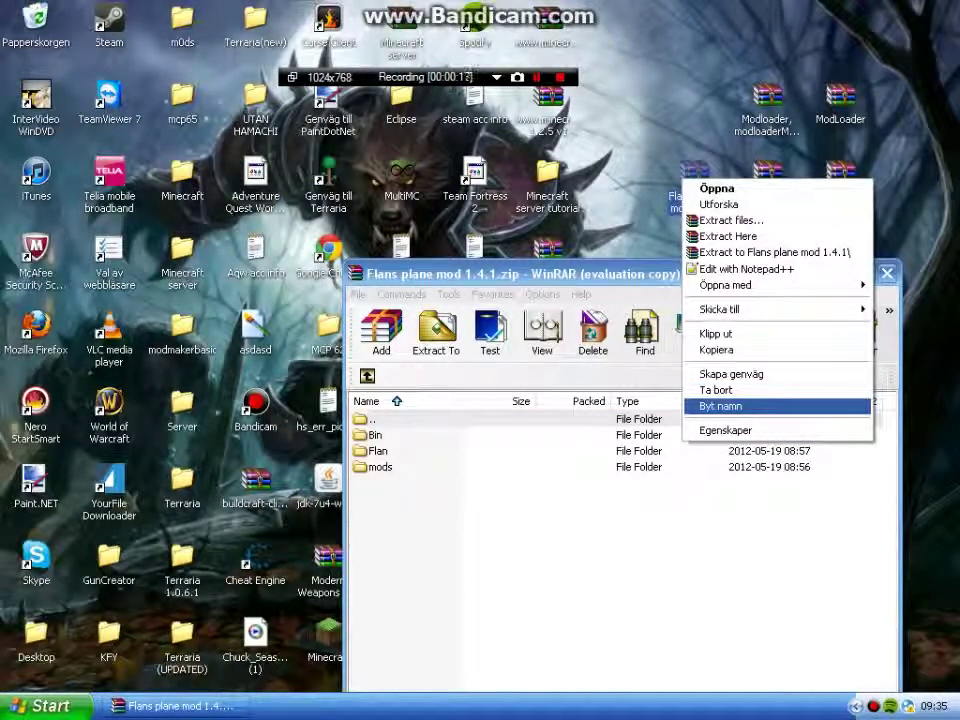
pyautogui.press('Return')
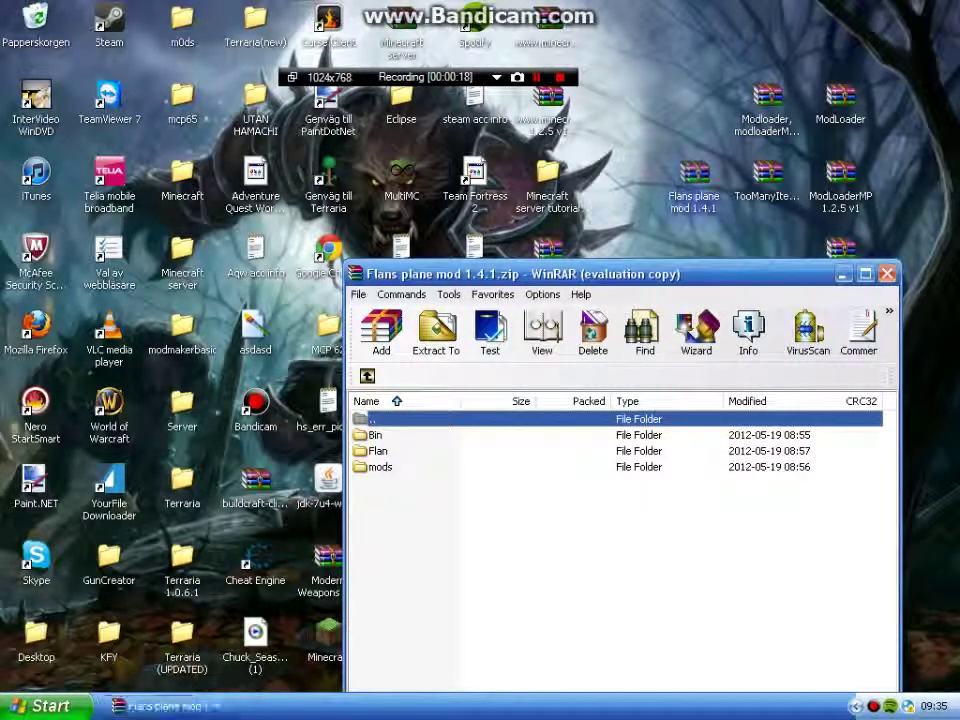
pyautogui.click(735, 236)
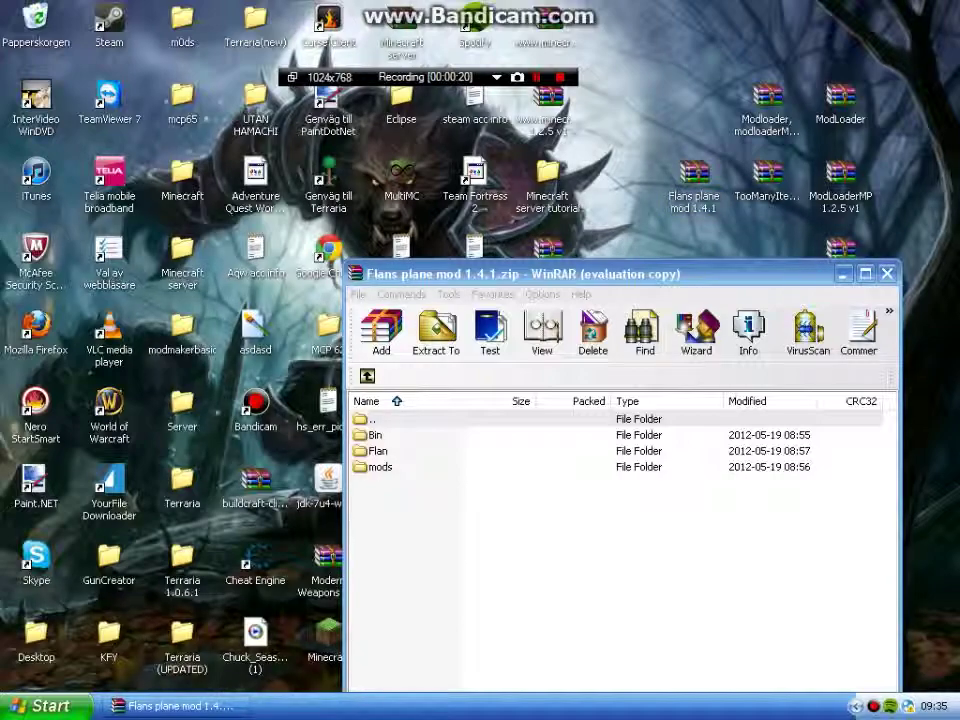
# - Run %appdata% and open the .minecraft folder inside Application Data
pyautogui.press('super')
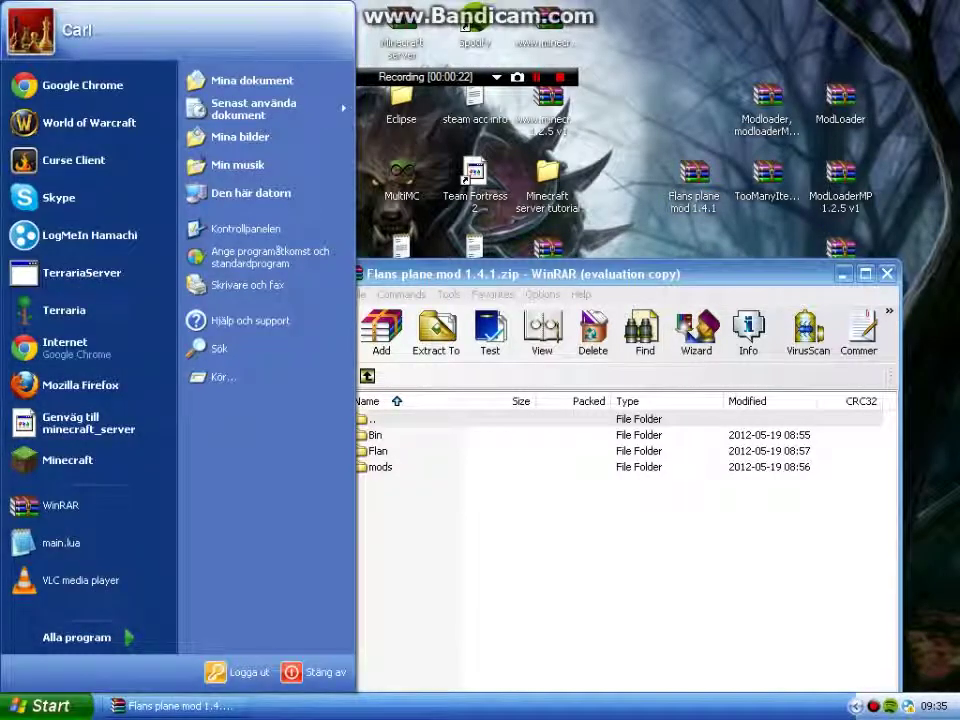
pyautogui.click(223, 377)
pyautogui.click(48, 706)
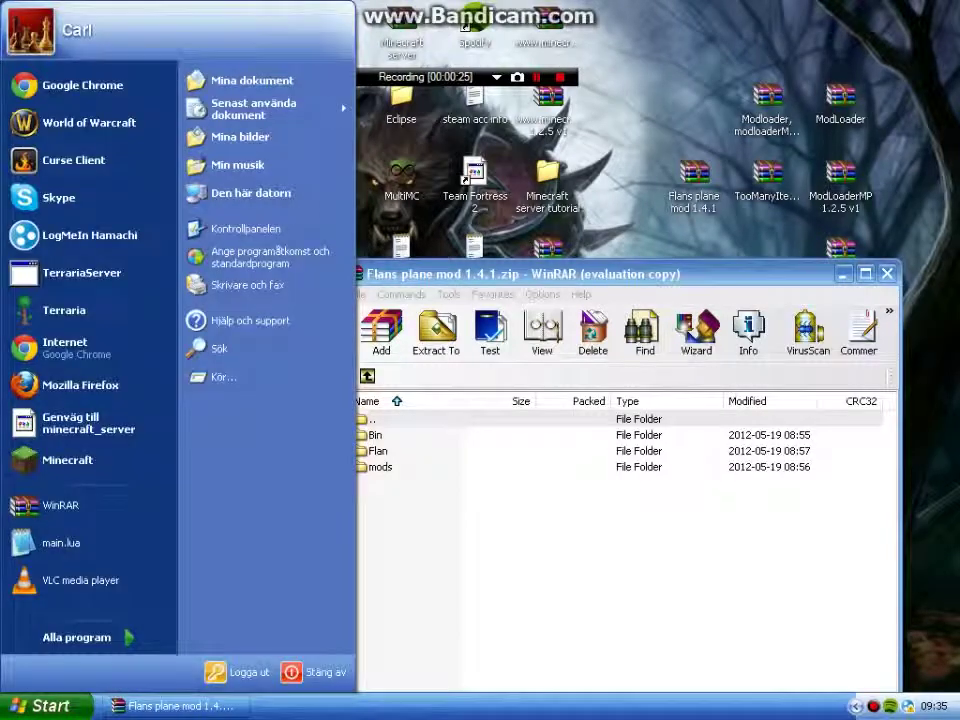
pyautogui.press('Escape')
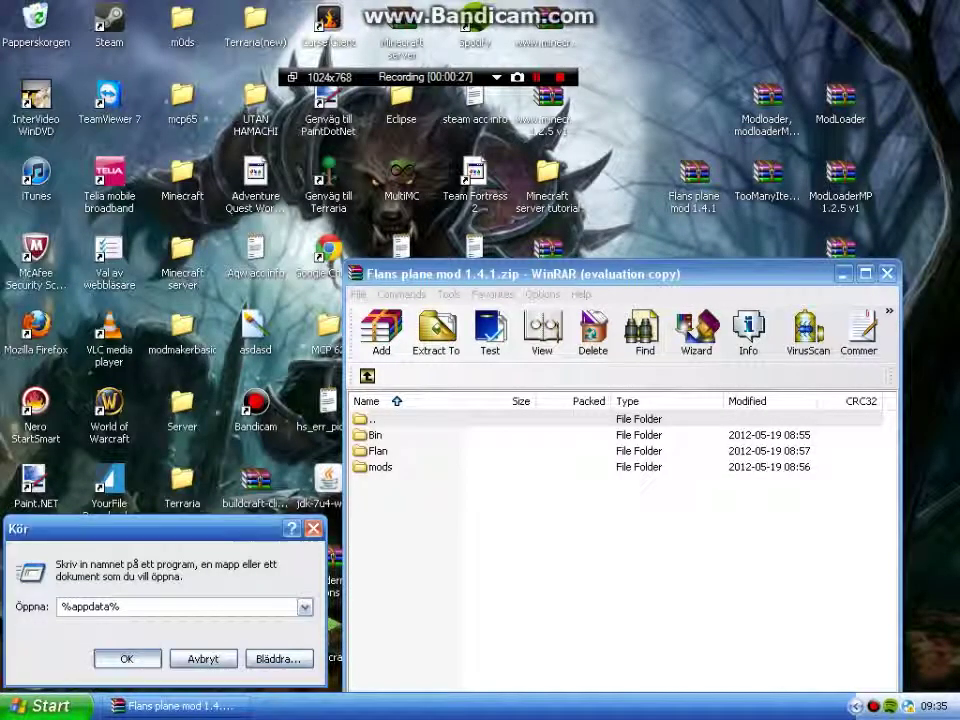
pyautogui.press('Return')
pyautogui.scroll(-3, 555, 390)
pyautogui.doubleClick(555, 589)
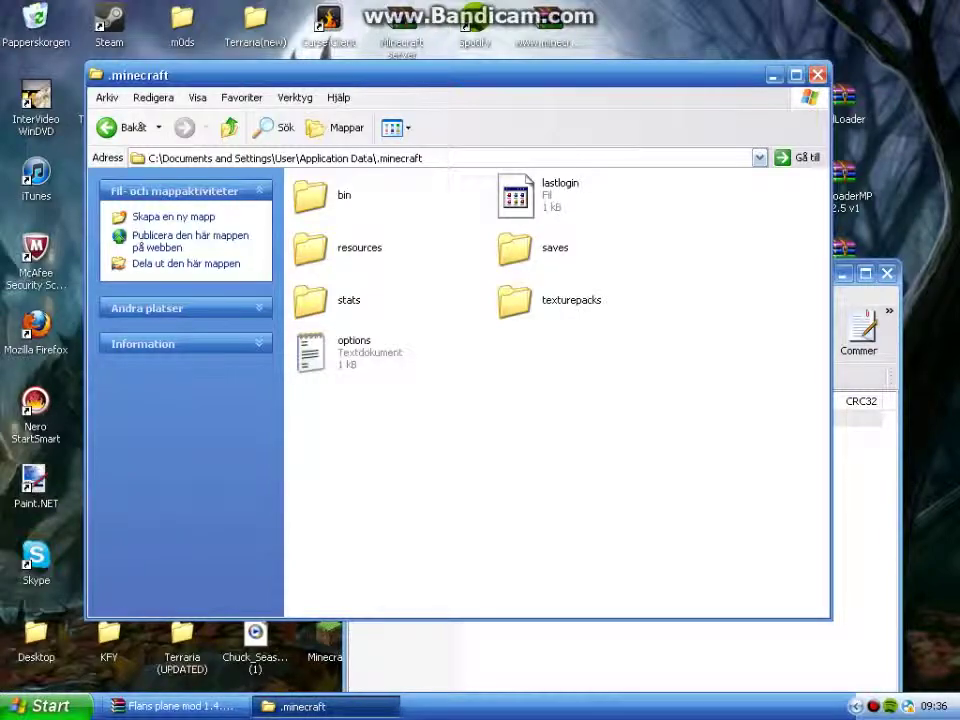
# - Go into the bin folder of .minecraft and open minecraft.jar as an archive in WinRAR
pyautogui.moveTo(450, 75); pyautogui.dragTo(524, 141)
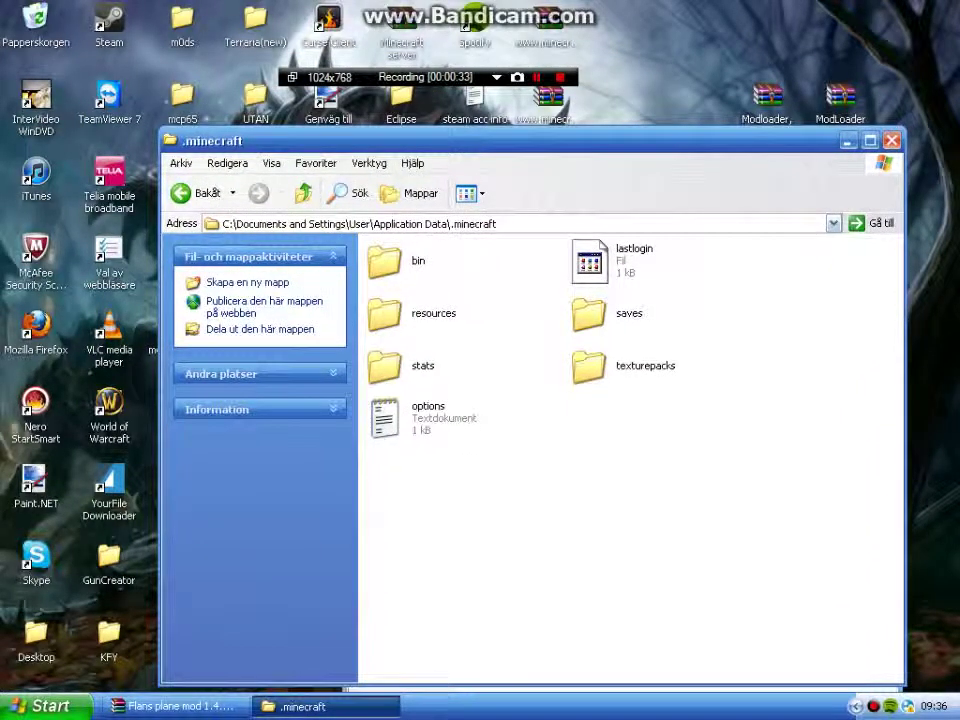
pyautogui.doubleClick(395, 265)
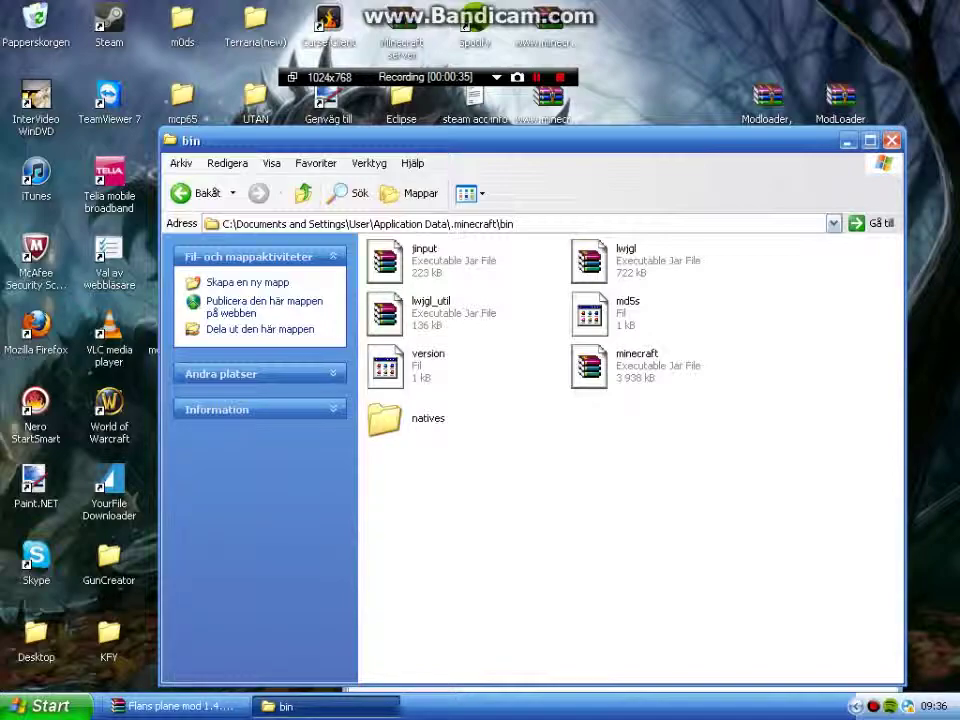
pyautogui.rightClick(625, 356)
pyautogui.moveTo(664, 394)
pyautogui.click(816, 412)
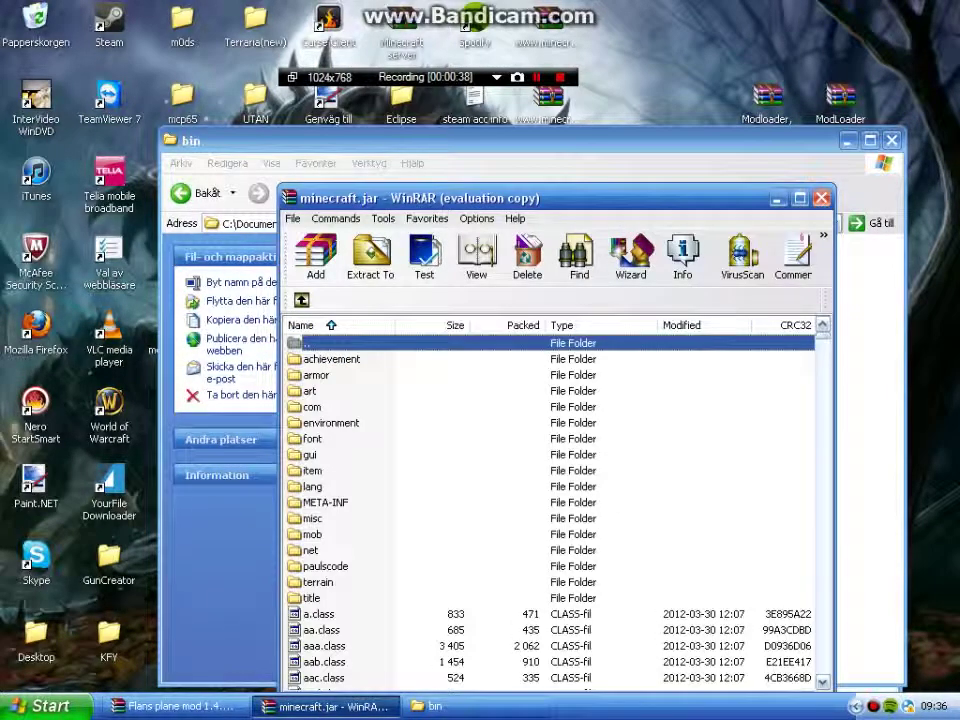
# - Delete the META-INF folder from minecraft.jar and confirm the deletion
pyautogui.click(657, 471)
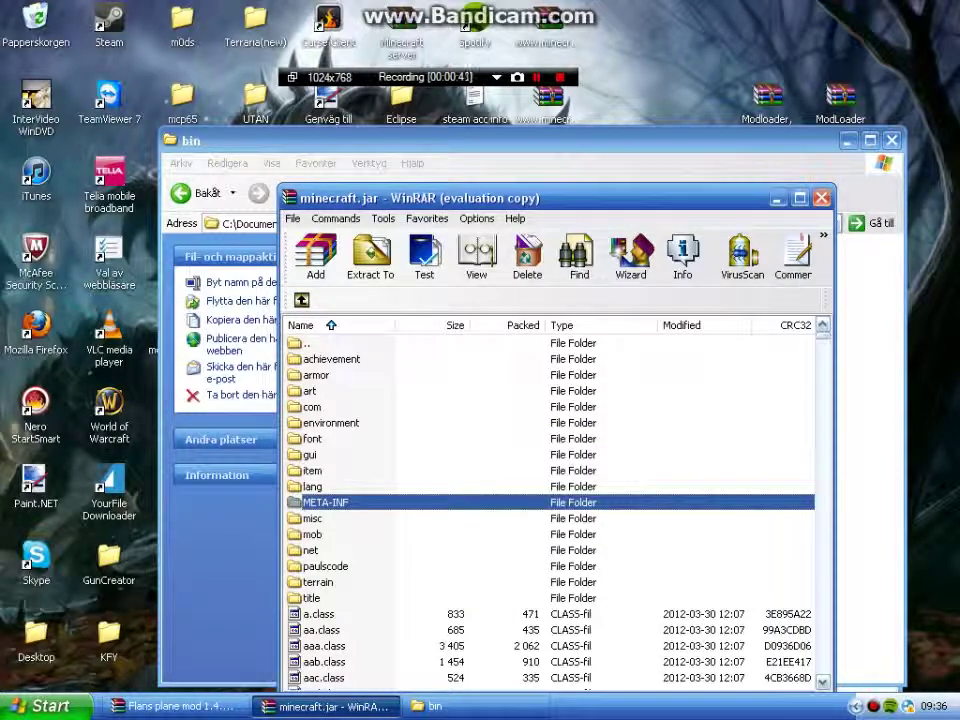
pyautogui.press('Delete')
pyautogui.press('Return')
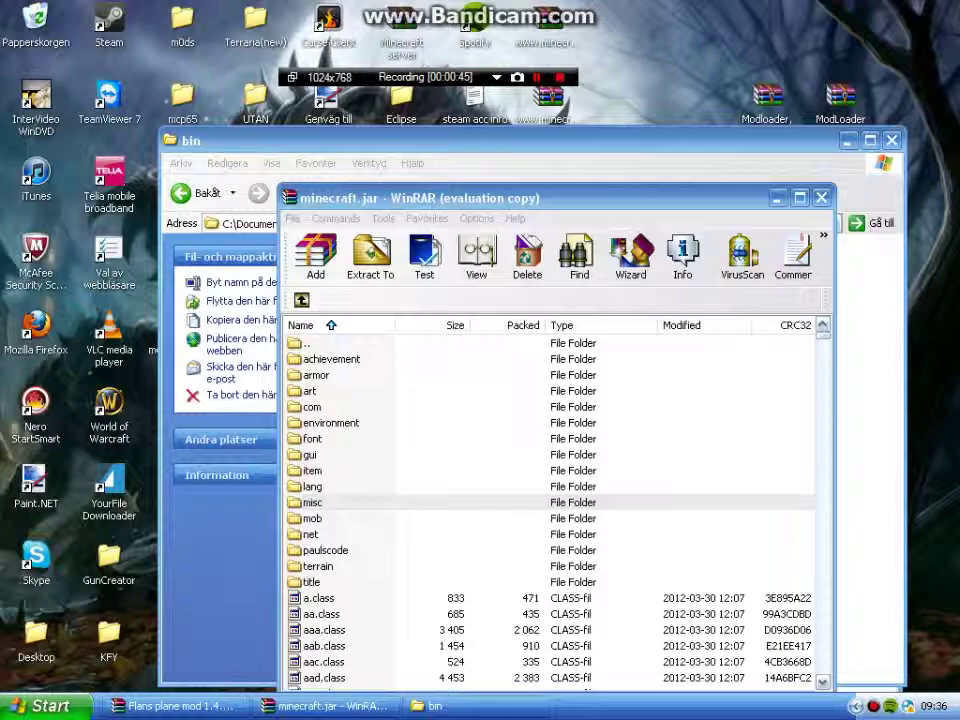
# - Close the bin folder window and, in the Flans plane mod 1.4.1 archive, rename the Bin folder to "Minecraft .jar"
pyautogui.moveTo(600, 198); pyautogui.dragTo(580, 167)
pyautogui.click(474, 706)
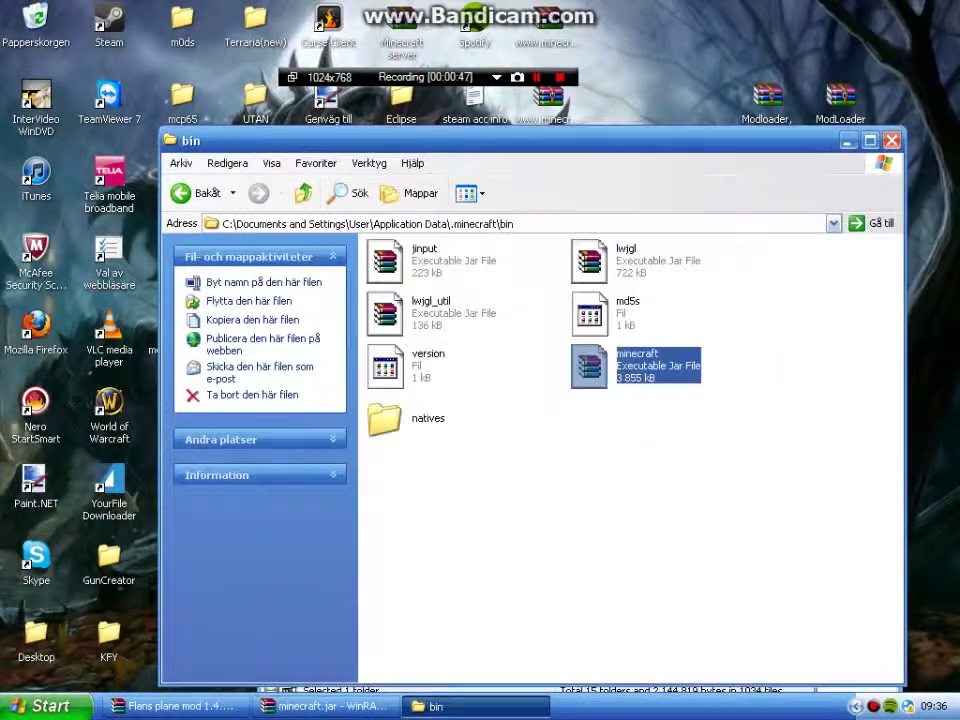
pyautogui.click(892, 140)
pyautogui.click(176, 706)
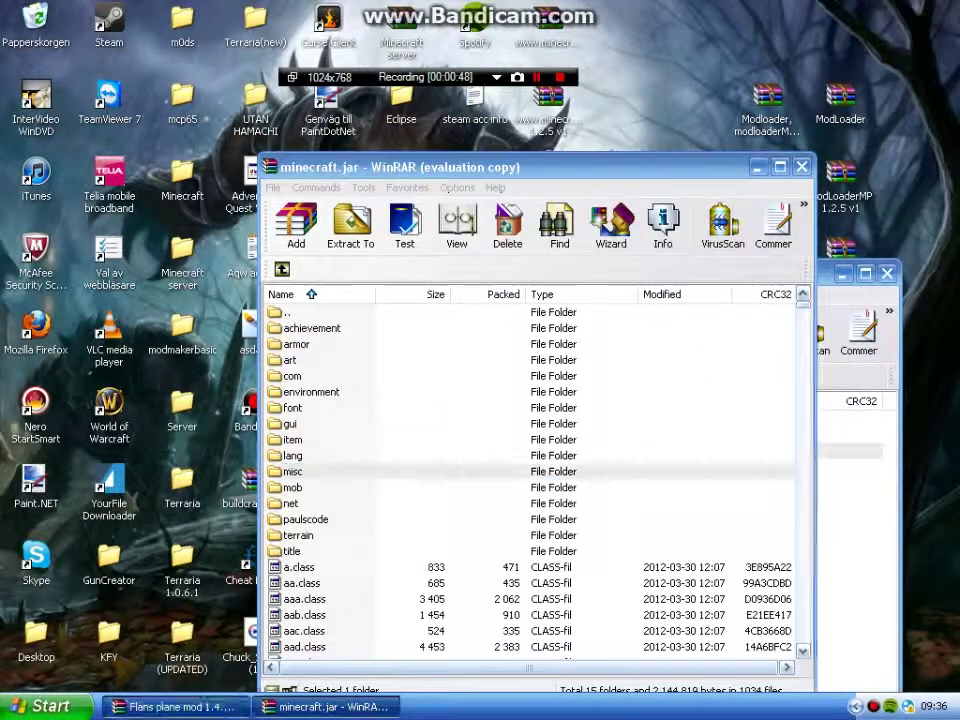
pyautogui.moveTo(610, 274); pyautogui.dragTo(686, 260)
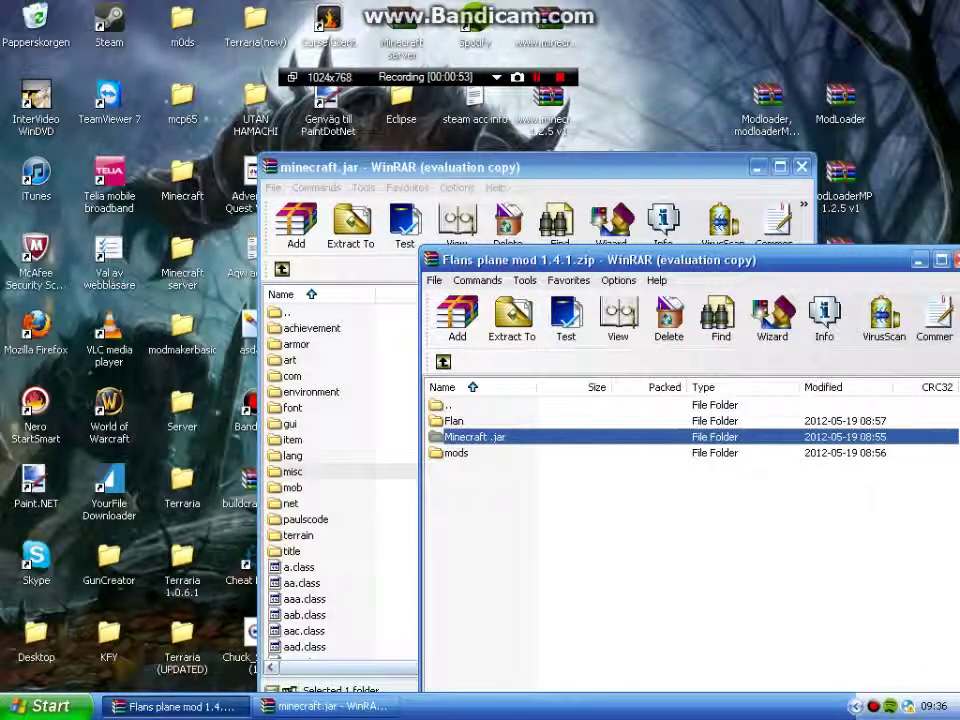
# - Copy everything from the mod archive's "Minecraft .jar" folder into minecraft.jar and close both archives
pyautogui.doubleClick(475, 437)
pyautogui.click(489, 453)
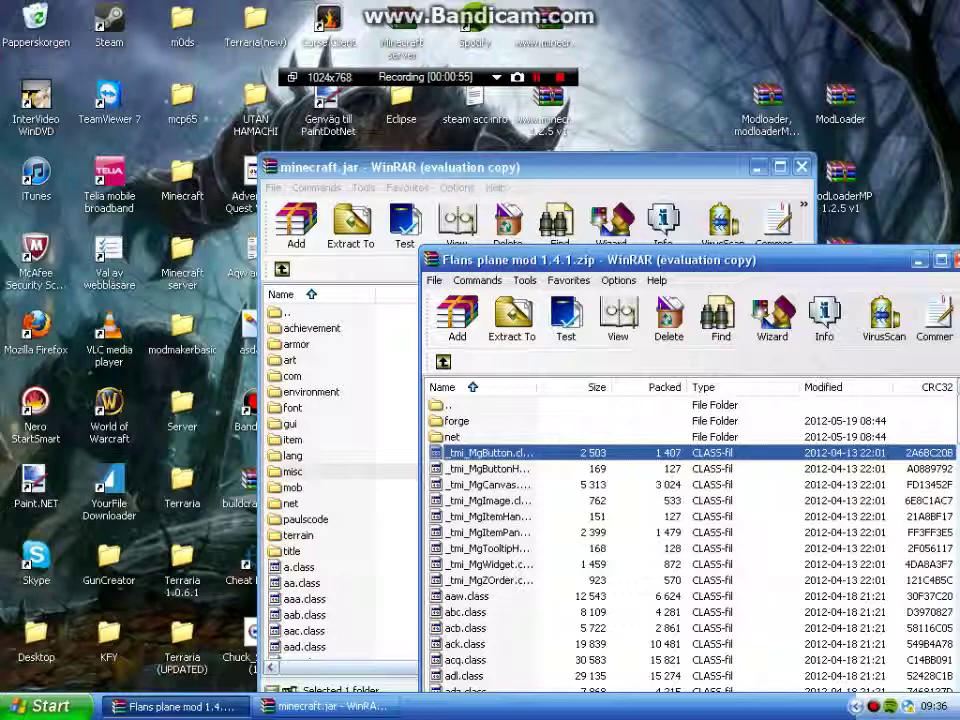
pyautogui.hotkey('ctrl', 'a')
pyautogui.moveTo(489, 485); pyautogui.dragTo(350, 485)
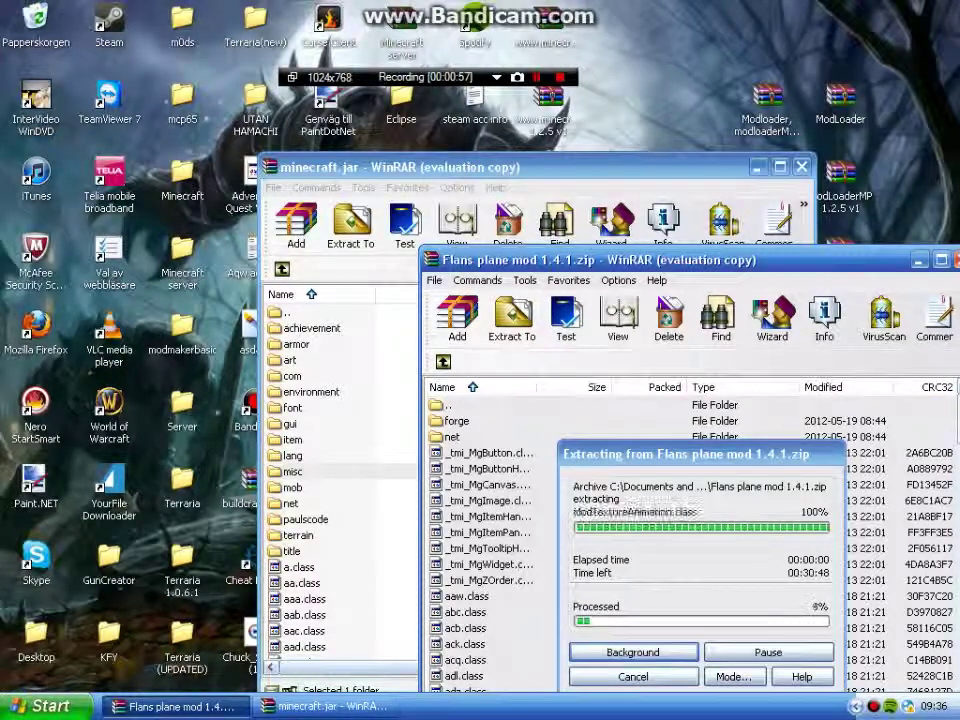
pyautogui.press('Return')
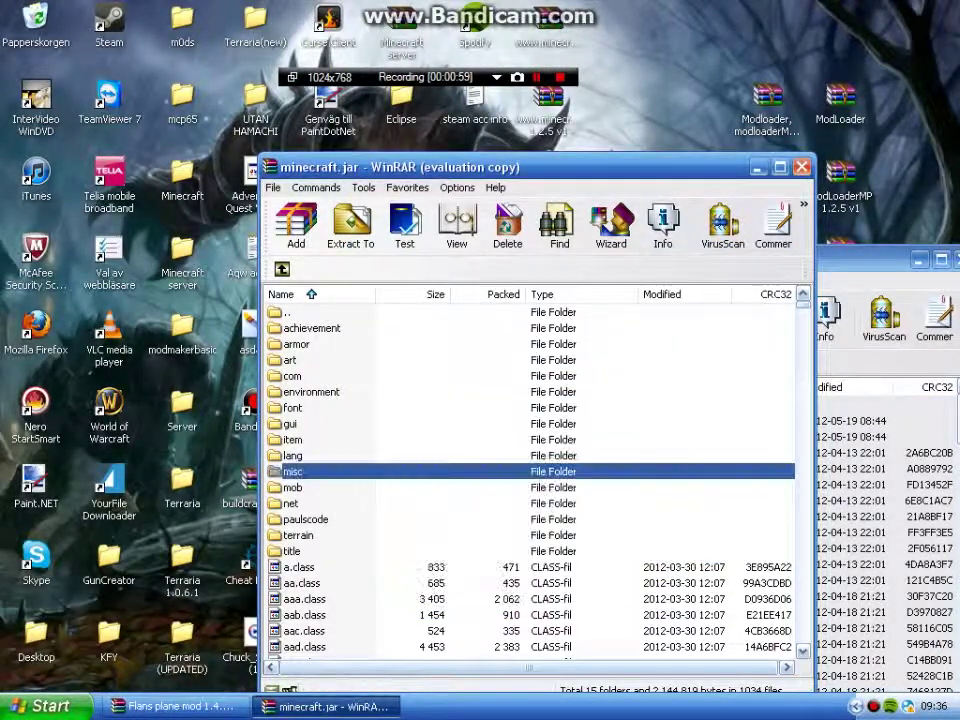
pyautogui.moveTo(866, 260); pyautogui.dragTo(539, 254)
pyautogui.click(638, 252)
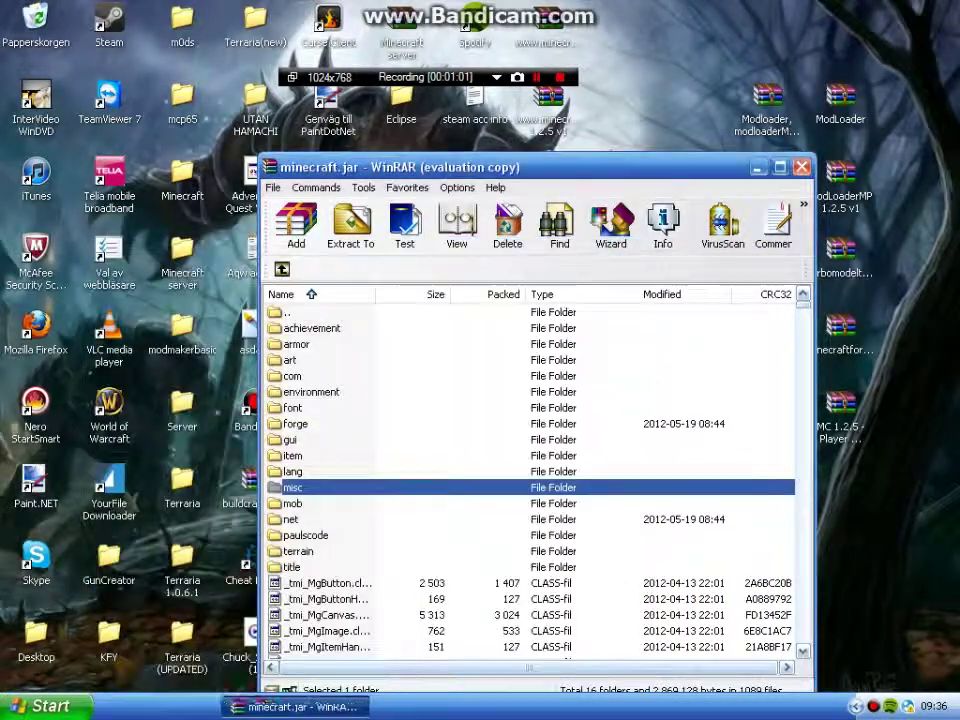
pyautogui.press('Escape')
# - Reopen the .minecraft folder through %appdata% and reposition its window on the desktop
pyautogui.press('super')
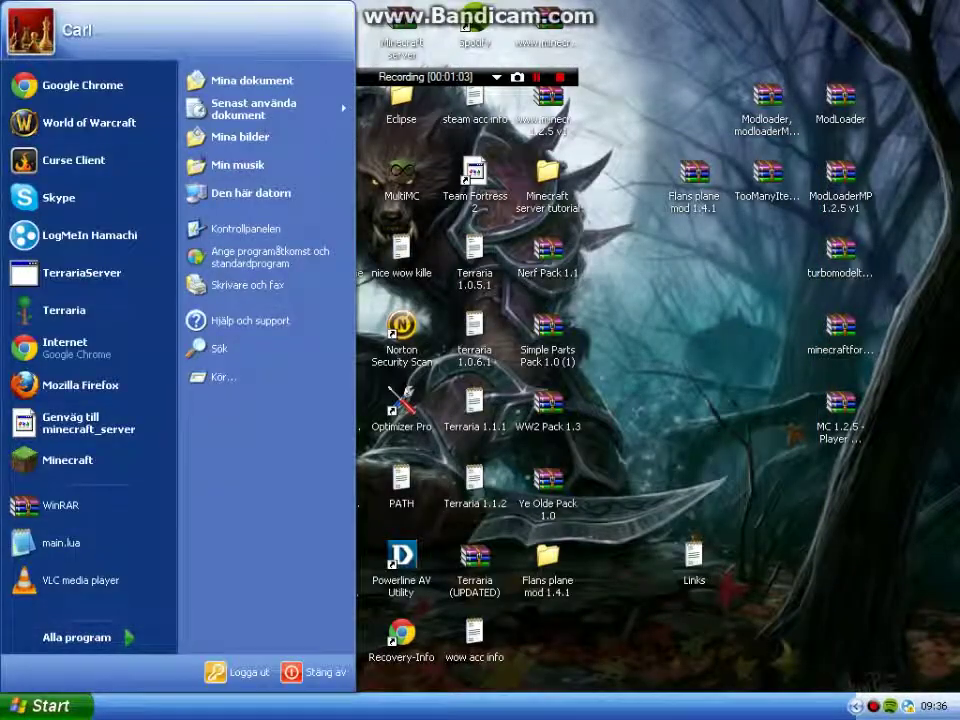
pyautogui.click(224, 377)
pyautogui.click(126, 658)
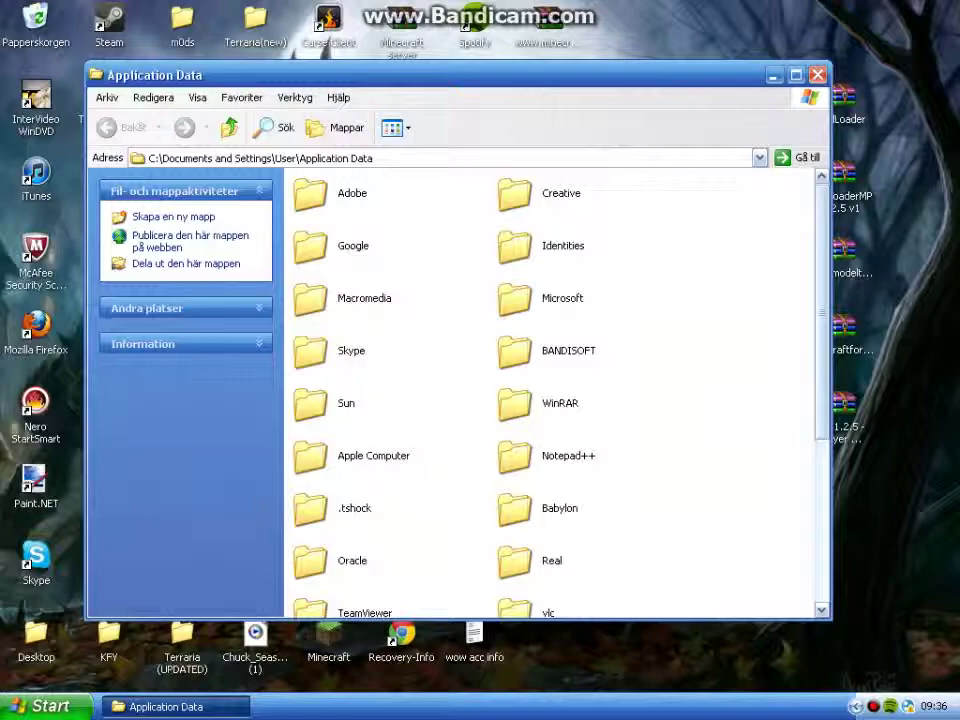
pyautogui.scroll(-5, 555, 395)
pyautogui.doubleClick(545, 589)
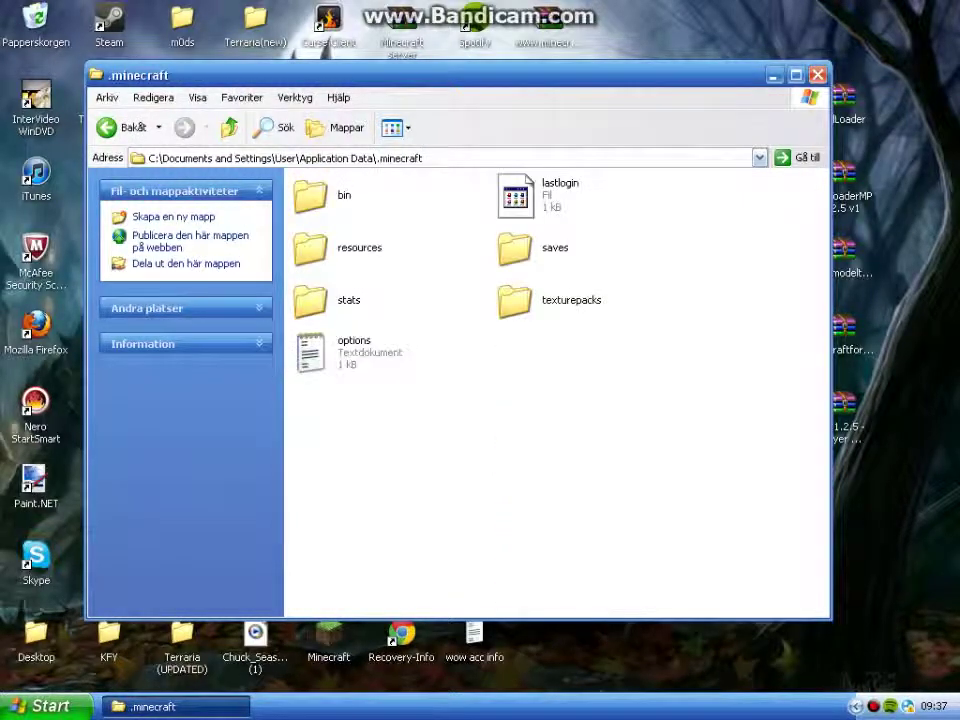
pyautogui.moveTo(450, 75); pyautogui.dragTo(425, 153)
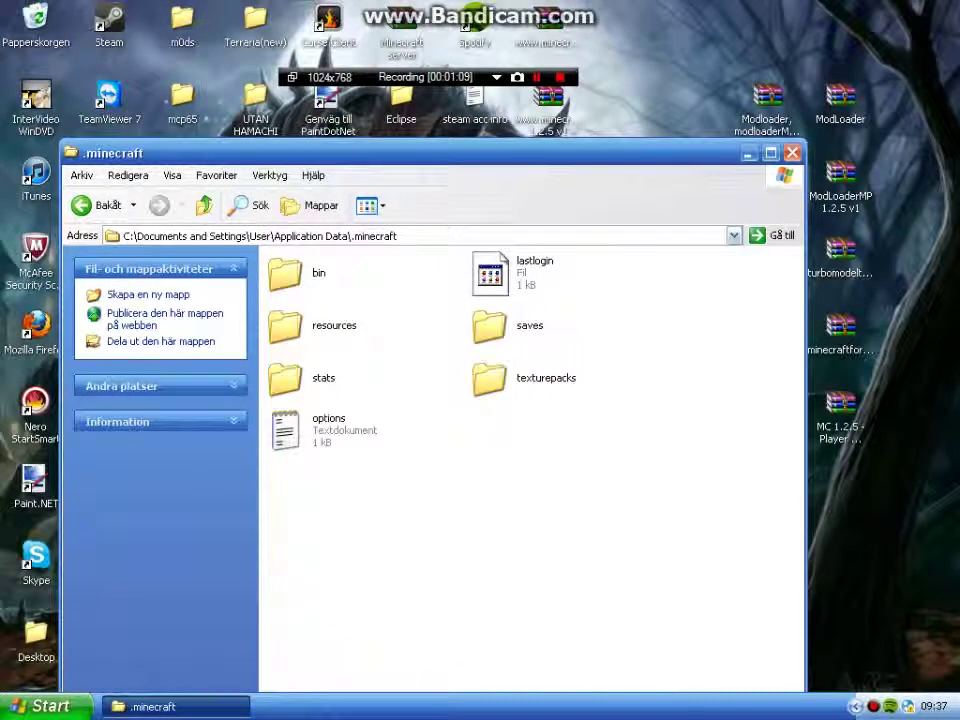
# - Create a new folder named "mods" inside .minecraft
pyautogui.rightClick(536, 446)
pyautogui.rightClick(503, 422)
pyautogui.moveTo(590, 575)
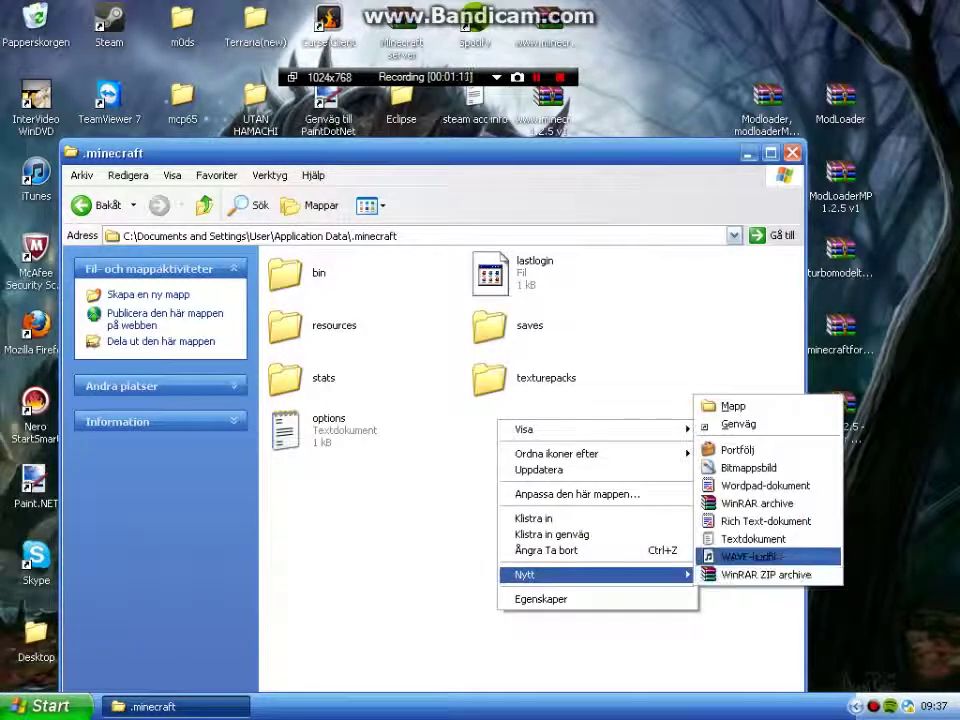
pyautogui.click(733, 406)
pyautogui.write('m')
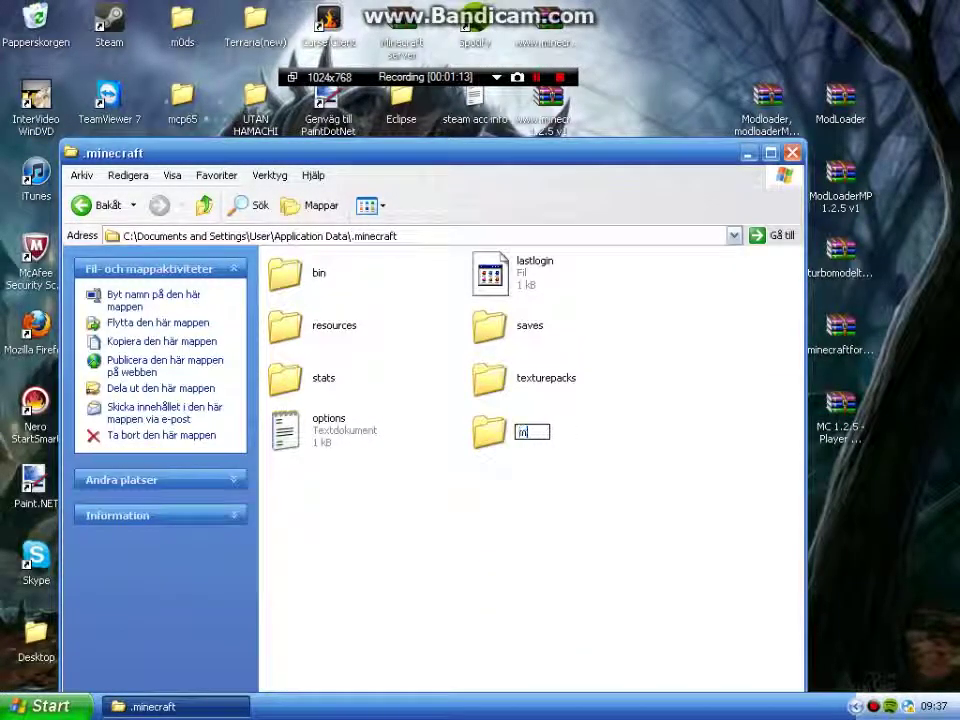
pyautogui.write('ods')
pyautogui.press('Return')
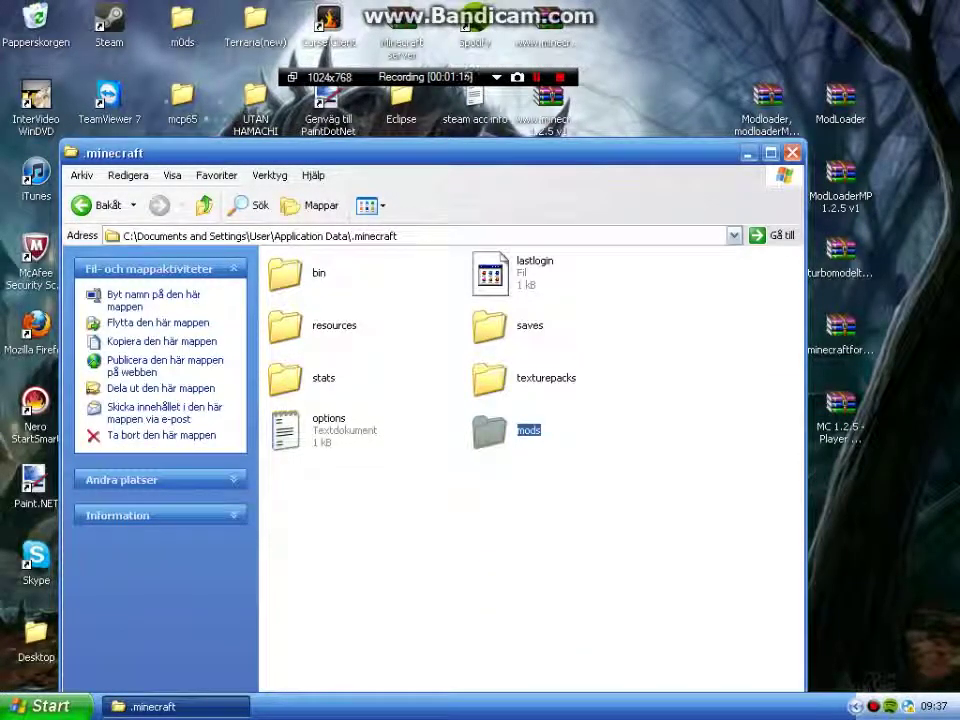
# - Copy the Flans Mod 1.4.1 for Minecraft 1.2.5 file from the archive's mods folder into .minecraft's mods folder and open that folder
pyautogui.moveTo(430, 153); pyautogui.dragTo(370, 242)
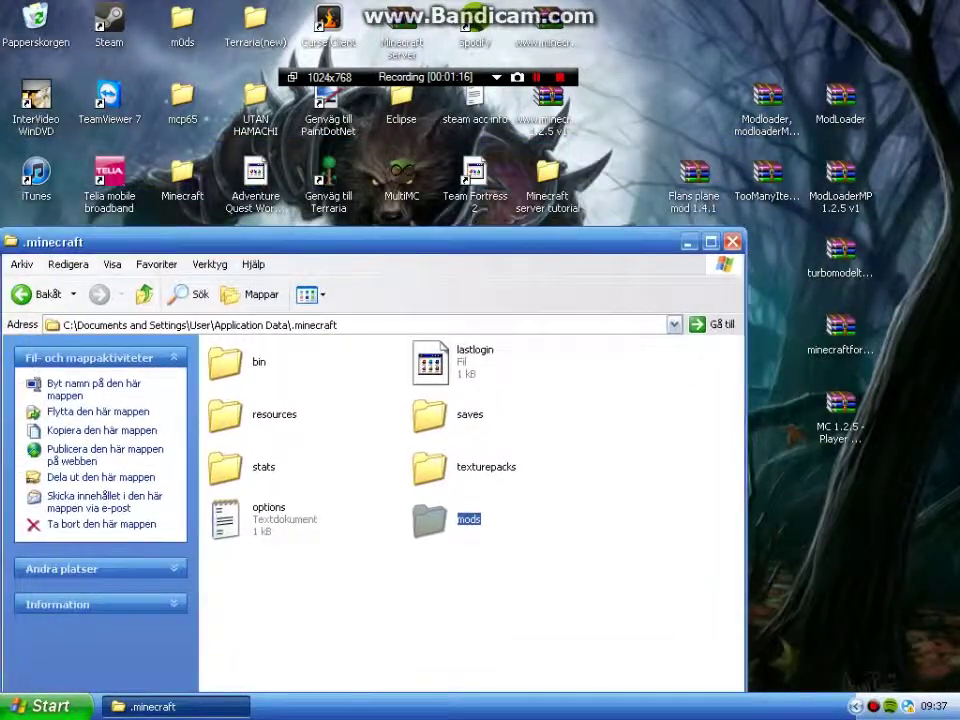
pyautogui.doubleClick(694, 180)
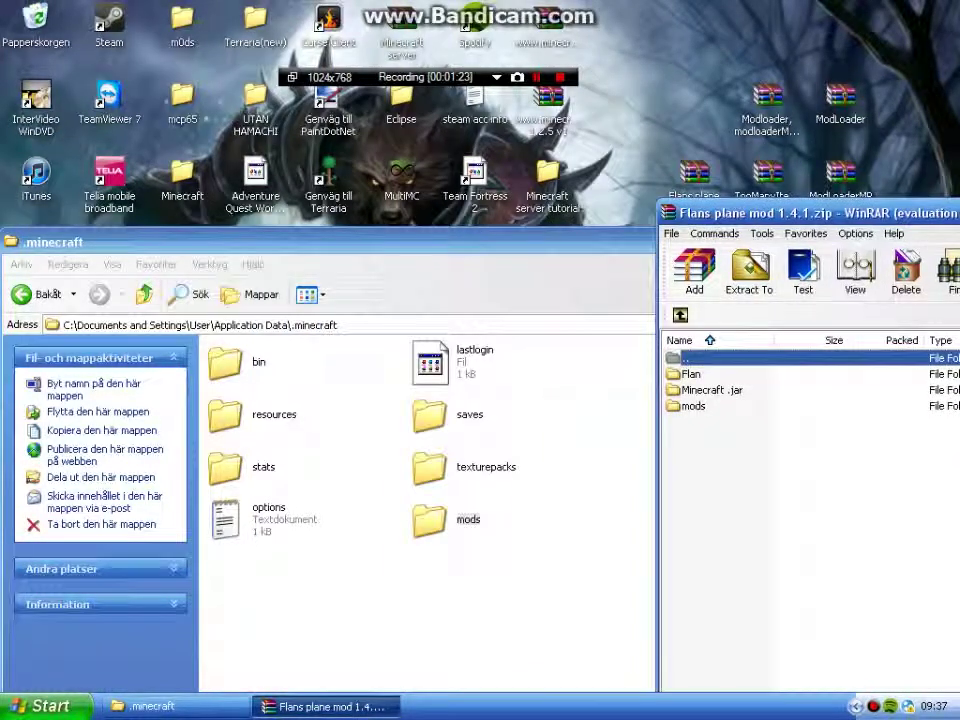
pyautogui.doubleClick(690, 405)
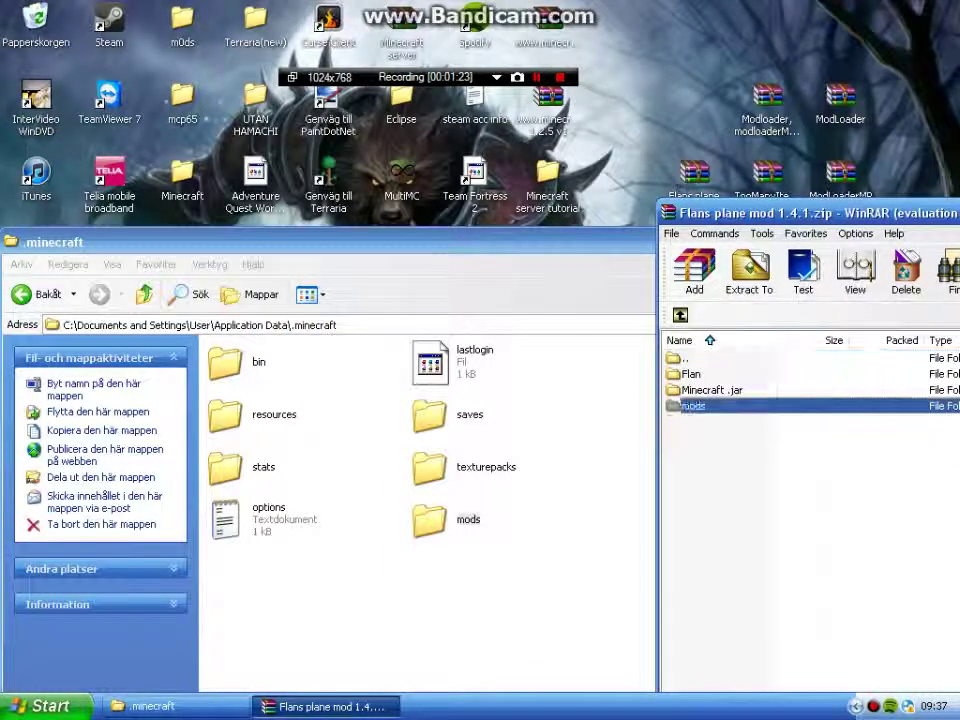
pyautogui.moveTo(720, 373); pyautogui.dragTo(430, 520)
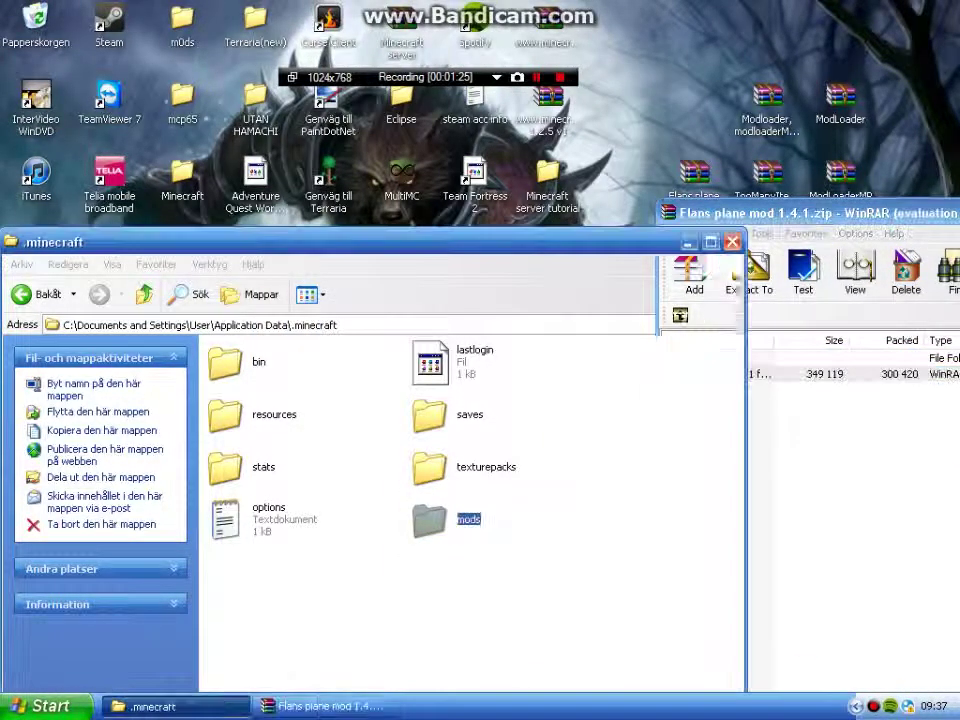
pyautogui.doubleClick(430, 520)
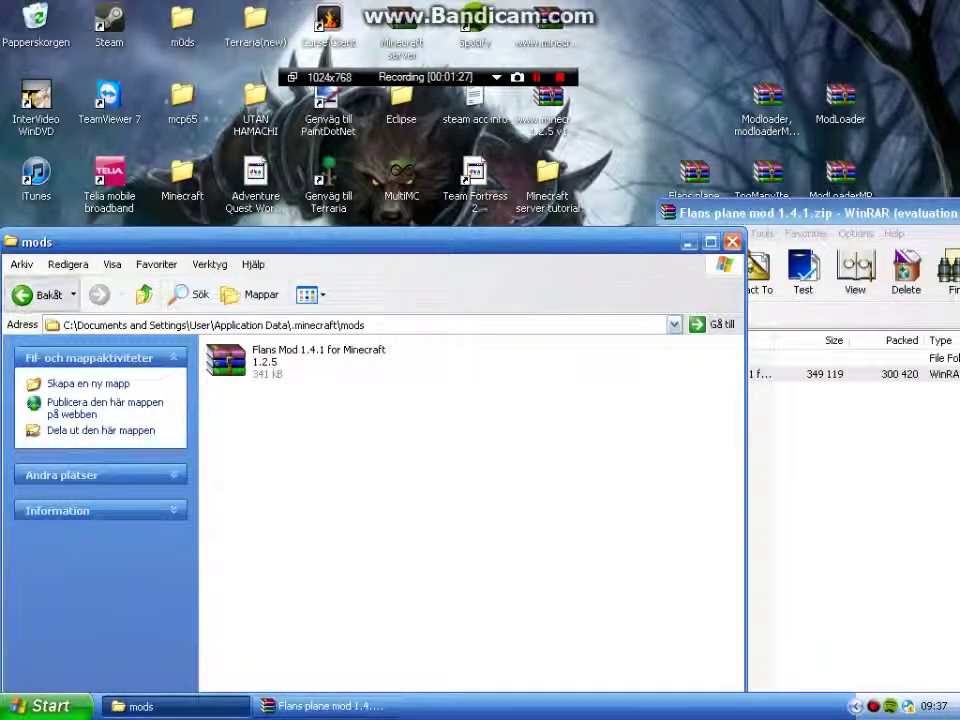
# - Close the mods folder, start Minecraft once with the saved login, and quit from the title screen
pyautogui.click(38, 295)
pyautogui.click(732, 242)
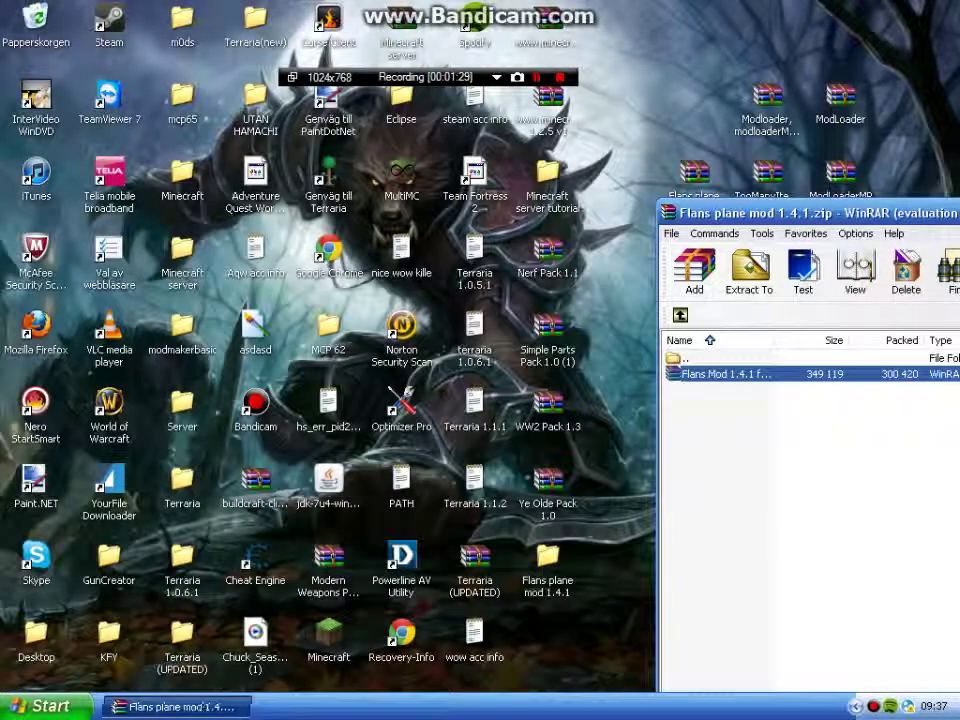
pyautogui.click(46, 706)
pyautogui.click(80, 460)
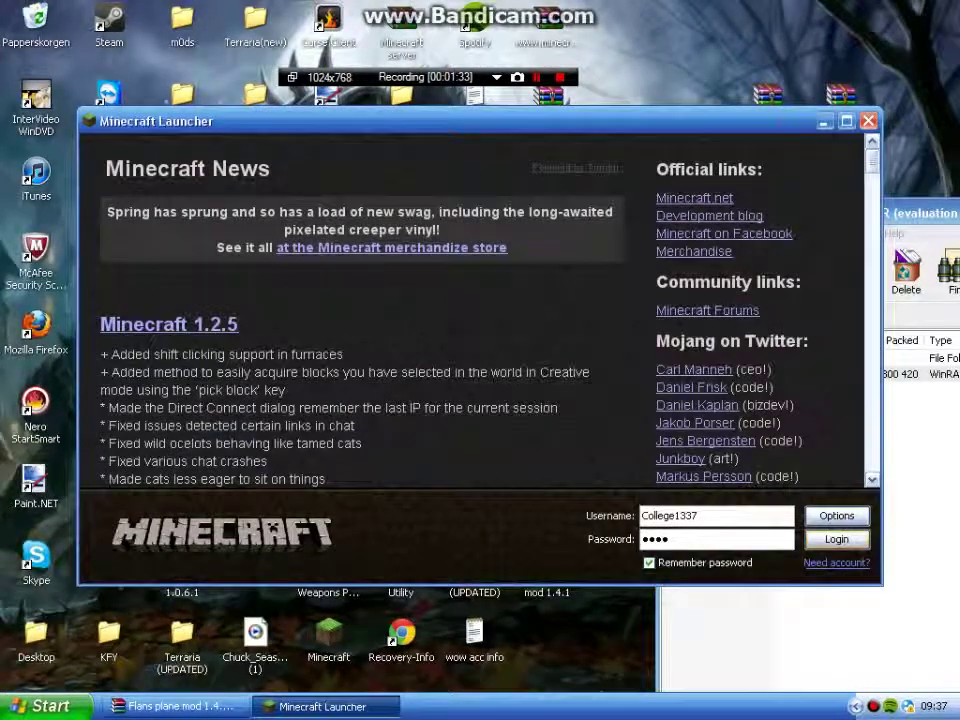
pyautogui.click(838, 540)
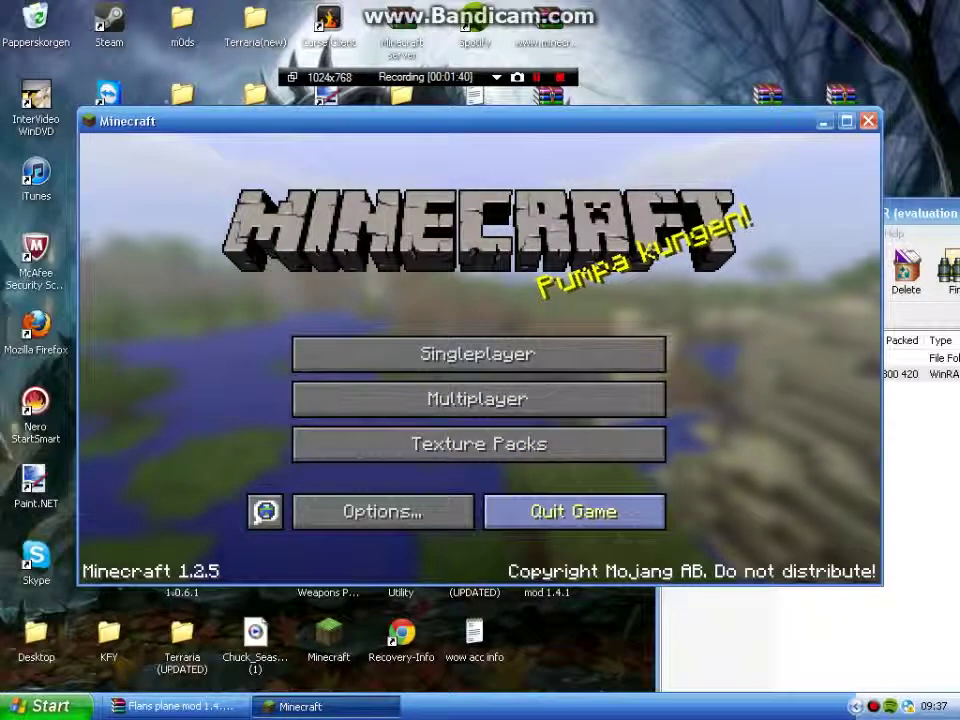
pyautogui.click(574, 511)
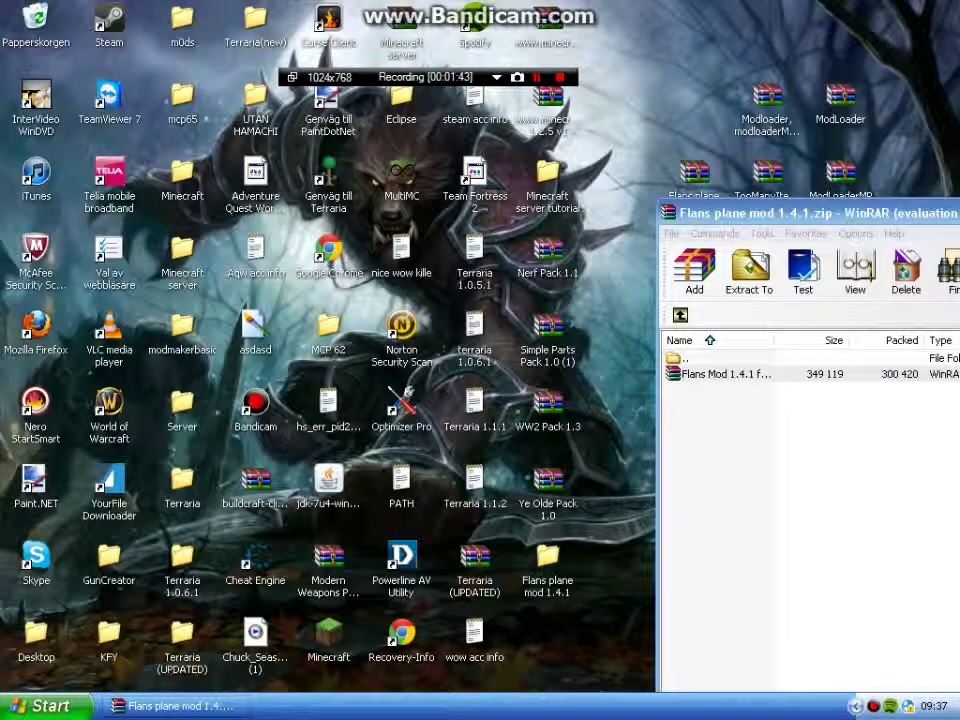
# - Open the Flan folder inside .minecraft through %appdata% and position its window beside the mod archive
pyautogui.click(46, 706)
pyautogui.click(225, 376)
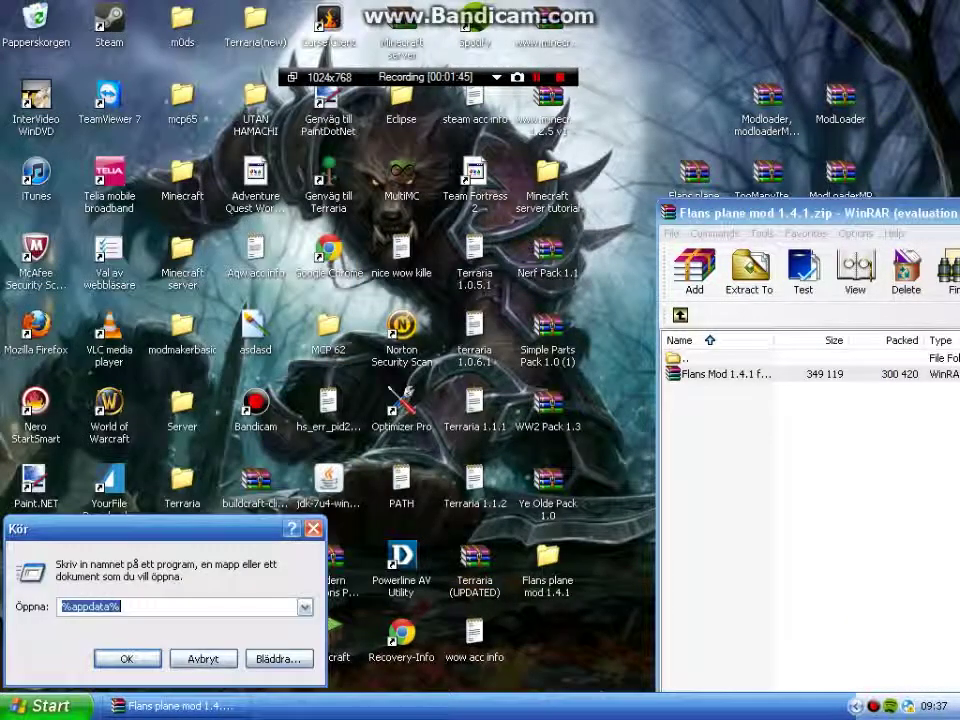
pyautogui.click(127, 659)
pyautogui.scroll(-5, 450, 480)
pyautogui.click(348, 590)
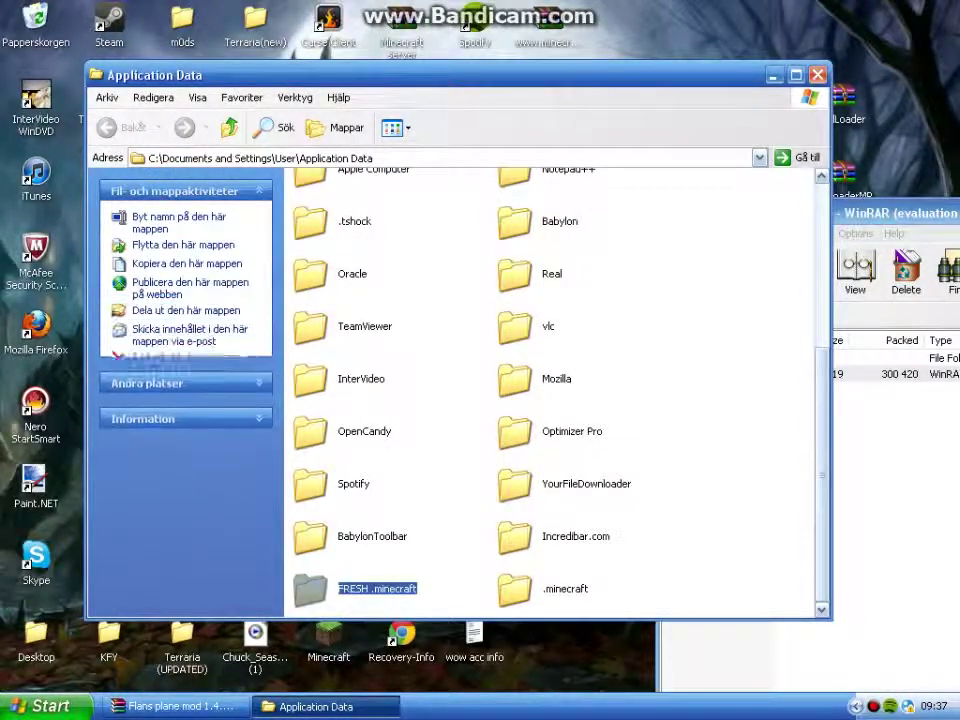
pyautogui.doubleClick(540, 589)
pyautogui.doubleClick(522, 406)
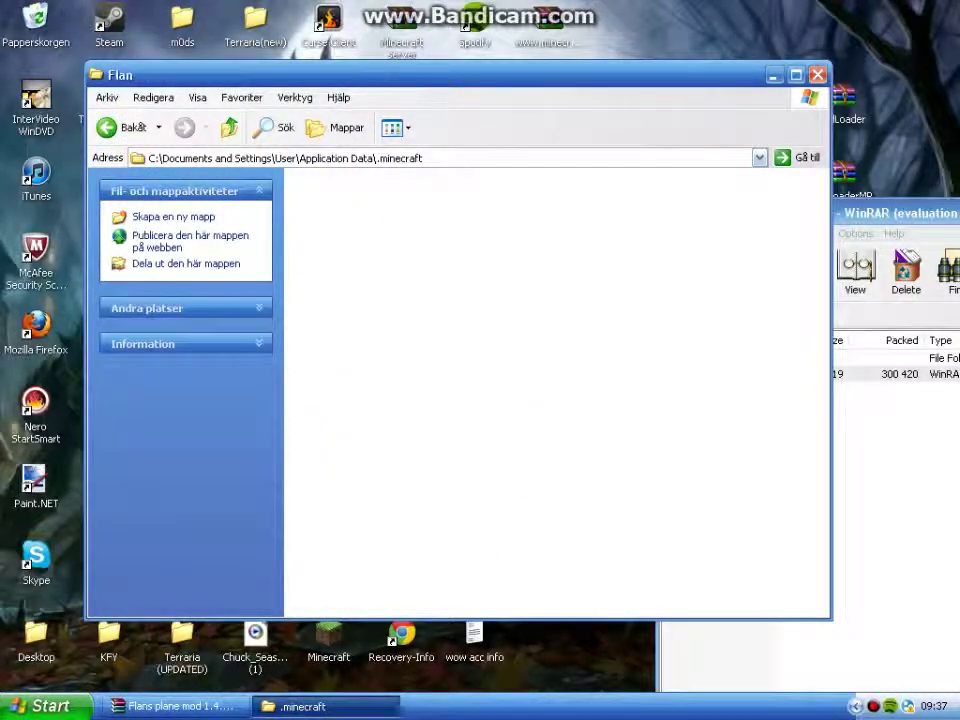
pyautogui.moveTo(480, 75); pyautogui.dragTo(345, 120)
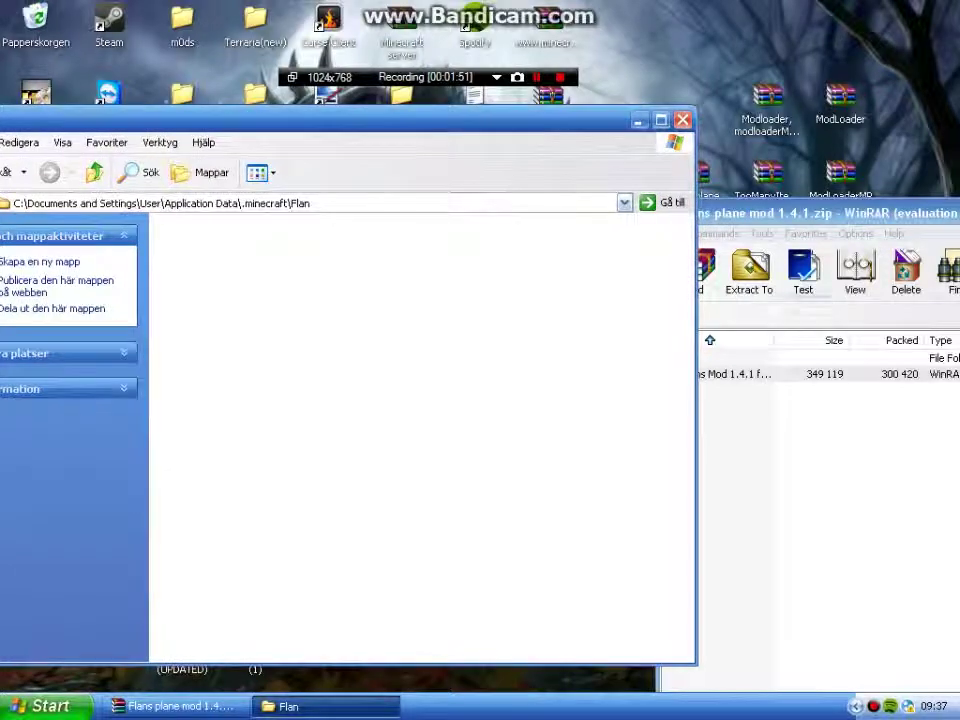
# - Copy all five pack folders from the archive's Flan folder into .minecraft's Flan folder and close both windows
pyautogui.click(726, 374)
pyautogui.doubleClick(685, 358)
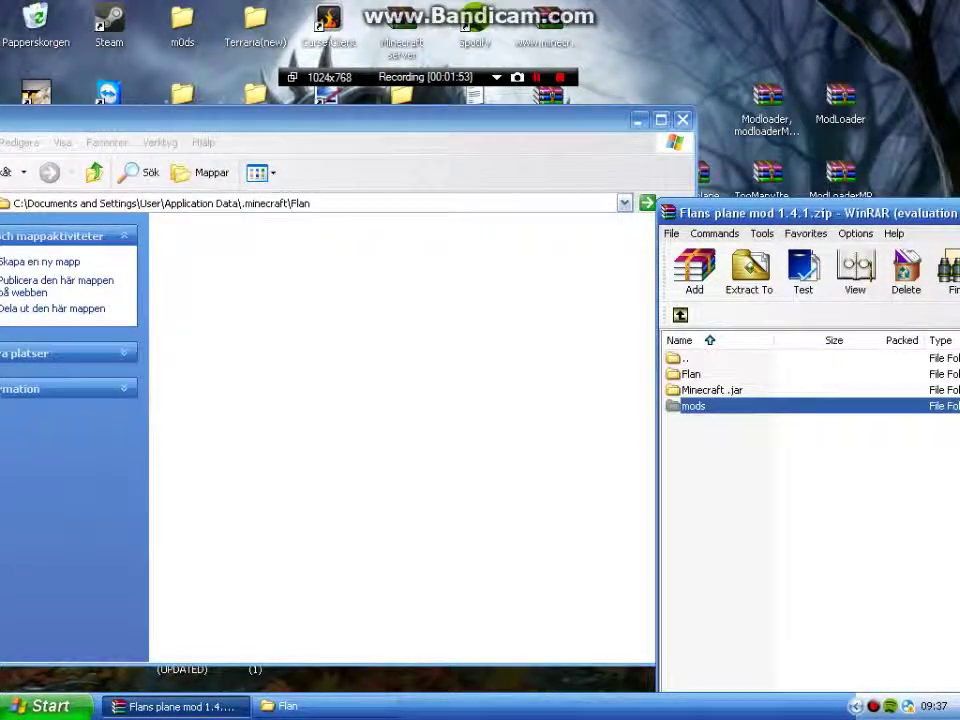
pyautogui.doubleClick(691, 374)
pyautogui.moveTo(729, 490); pyautogui.dragTo(500, 396)
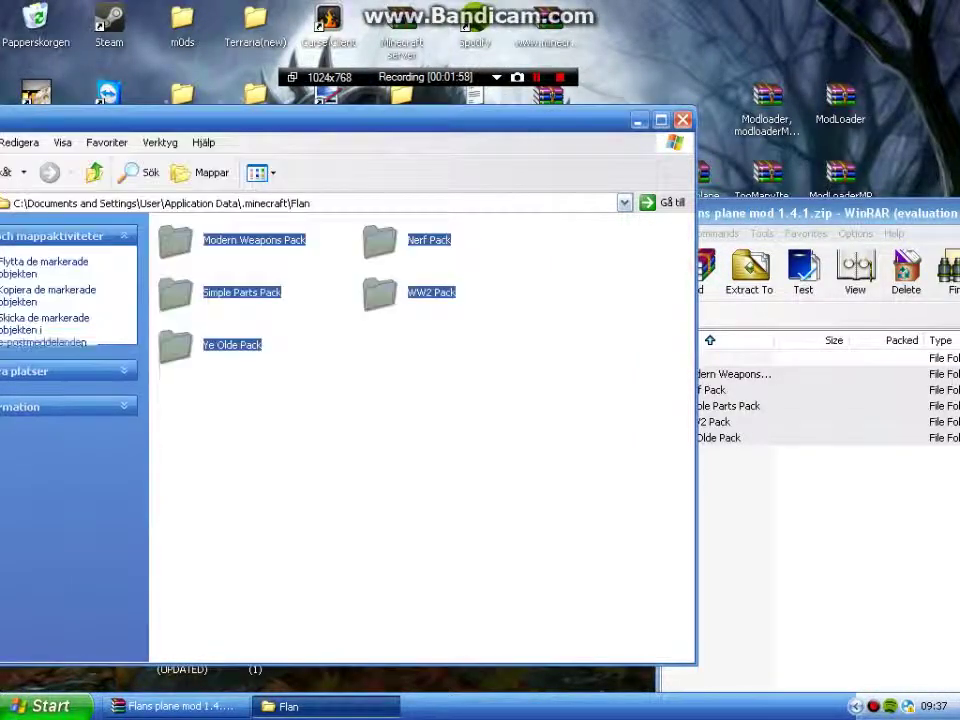
pyautogui.click(683, 119)
pyautogui.moveTo(790, 213); pyautogui.dragTo(488, 207)
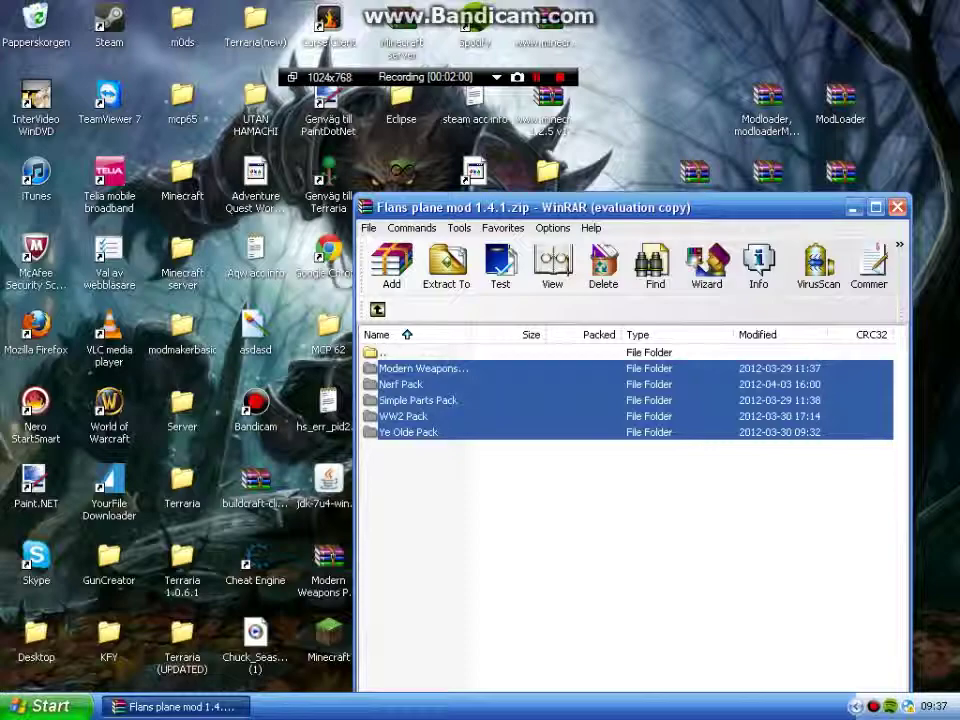
pyautogui.click(897, 207)
# - Launch Minecraft with the saved login and create a new singleplayer world
pyautogui.click(46, 706)
pyautogui.click(80, 460)
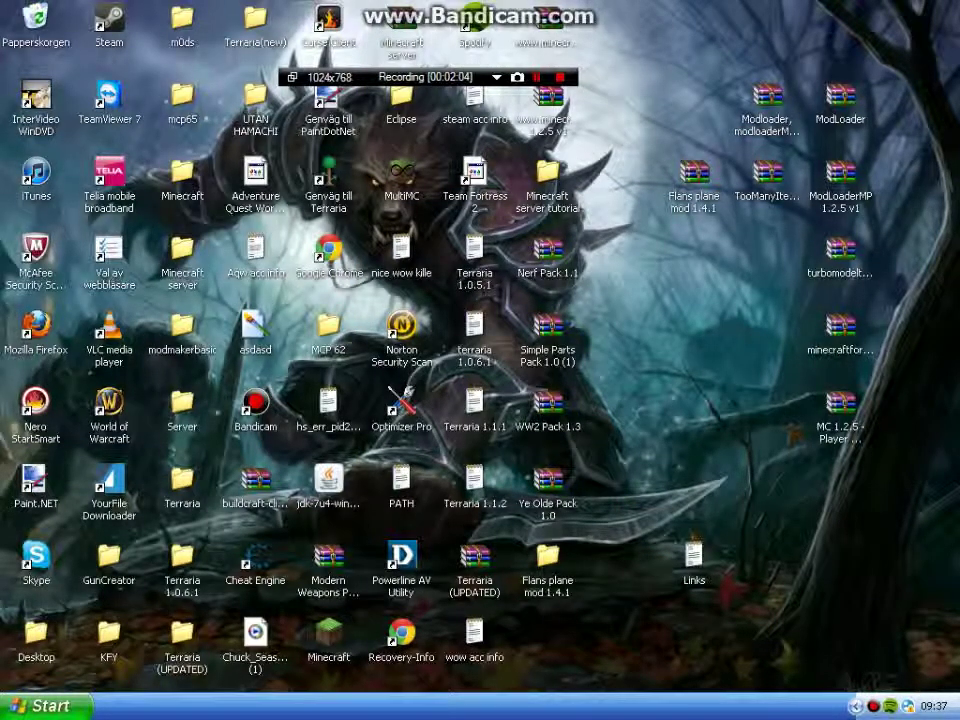
pyautogui.press('Return')
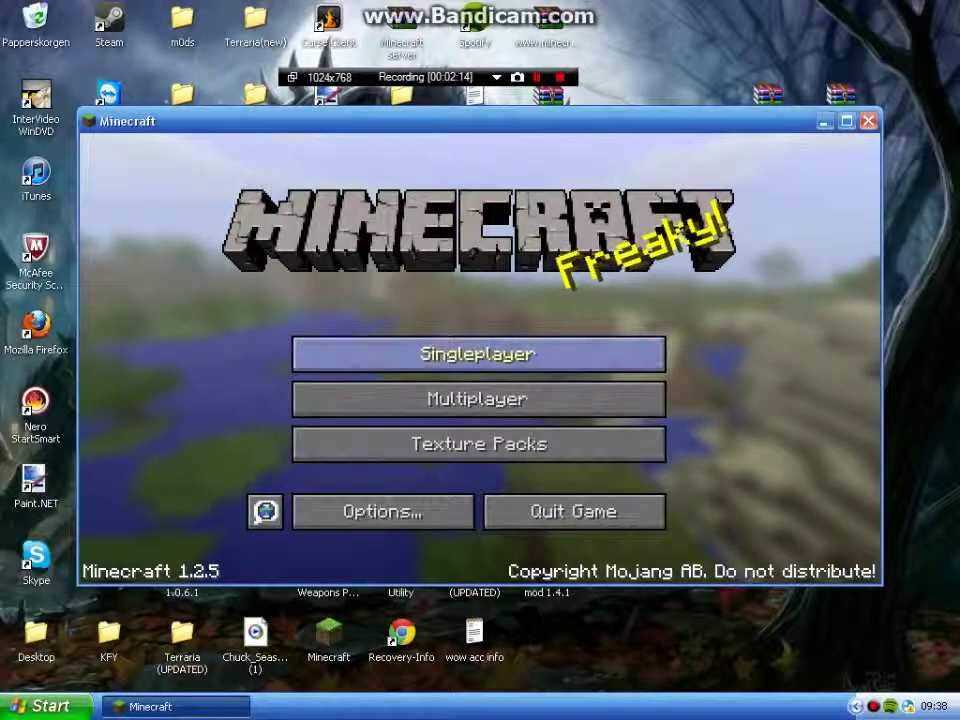
pyautogui.click(478, 352)
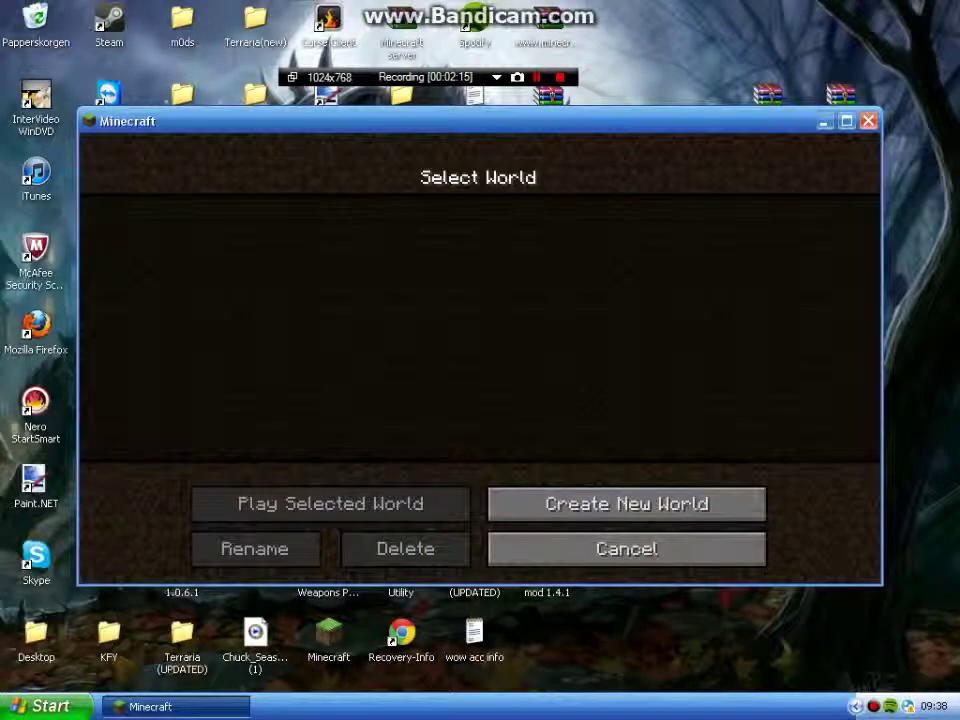
pyautogui.click(626, 504)
pyautogui.press('Return')
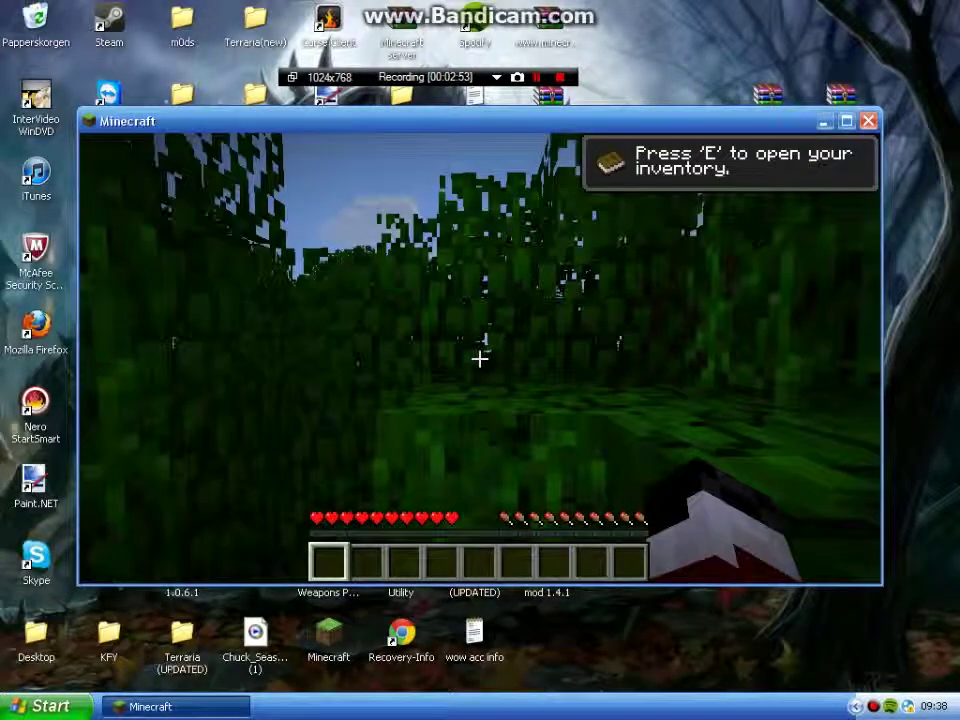
# - Rebind the Chat control to Return in the game's control settings
pyautogui.press('e')
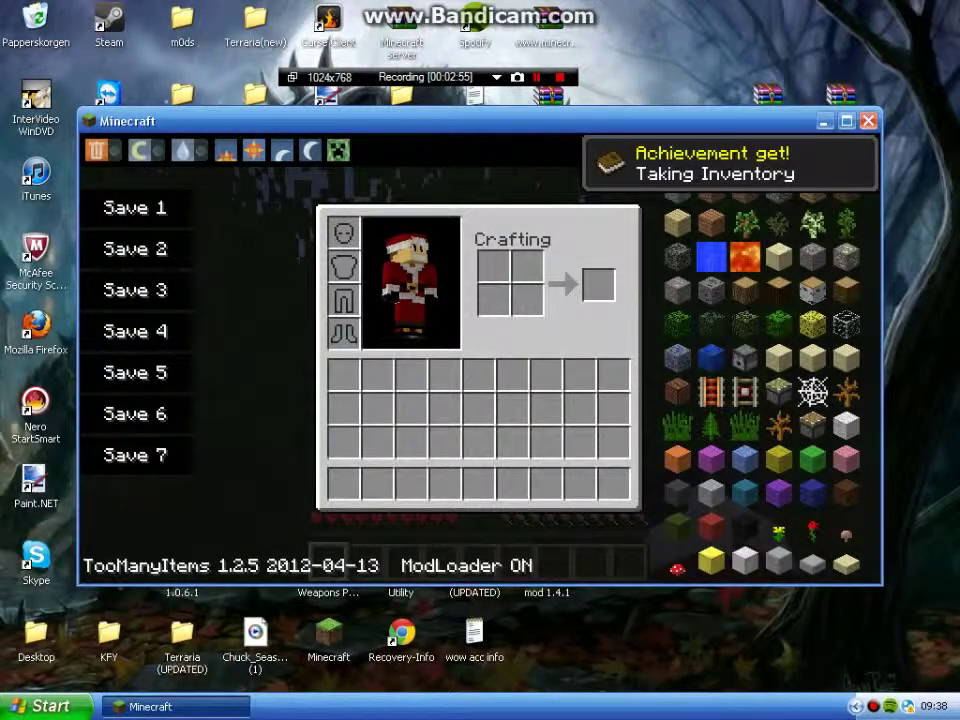
pyautogui.press('e')
pyautogui.press('Escape')
pyautogui.click(478, 405)
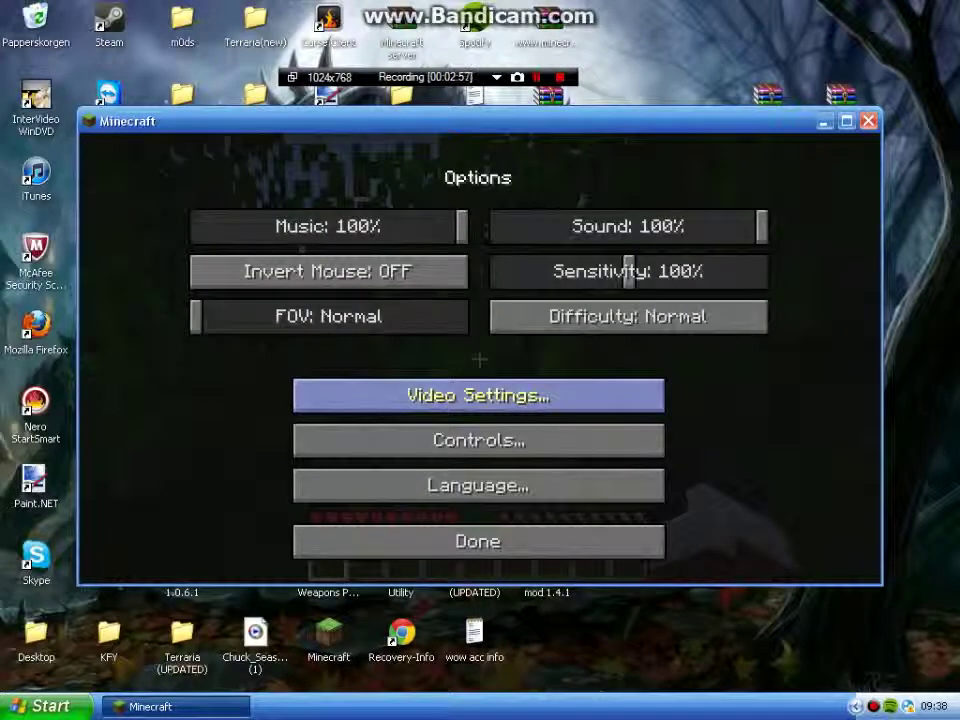
pyautogui.click(478, 440)
pyautogui.scroll(-3, 478, 350)
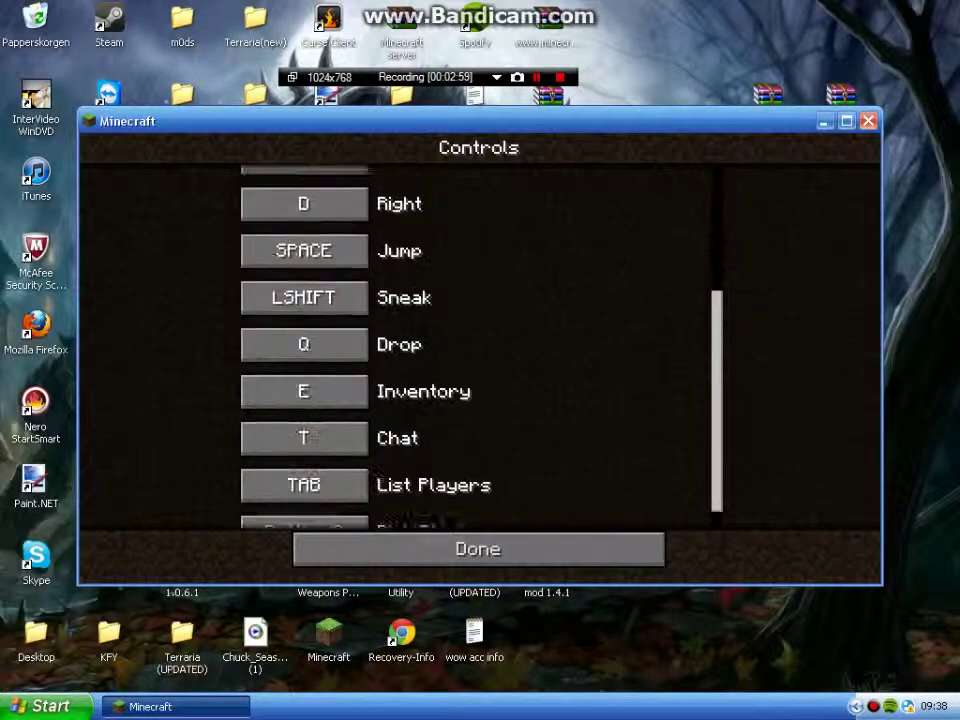
pyautogui.scroll(-1, 303, 490)
pyautogui.click(303, 408)
pyautogui.press('Return')
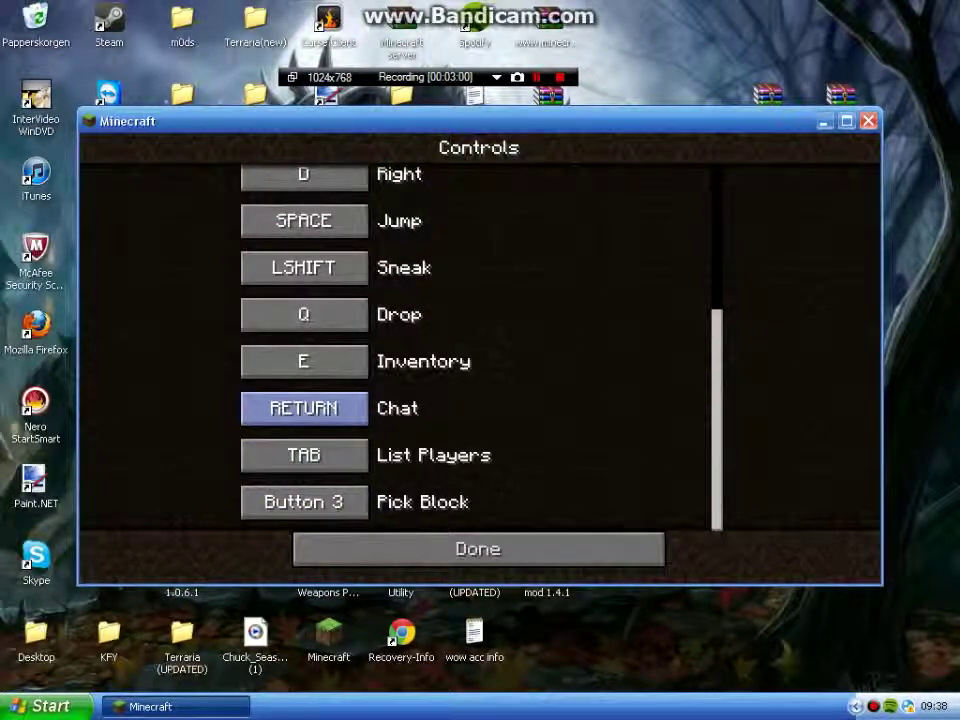
# - Rebind the Sneak control to Z and return to the game
pyautogui.click(303, 361)
pyautogui.scroll(6, 303, 528)
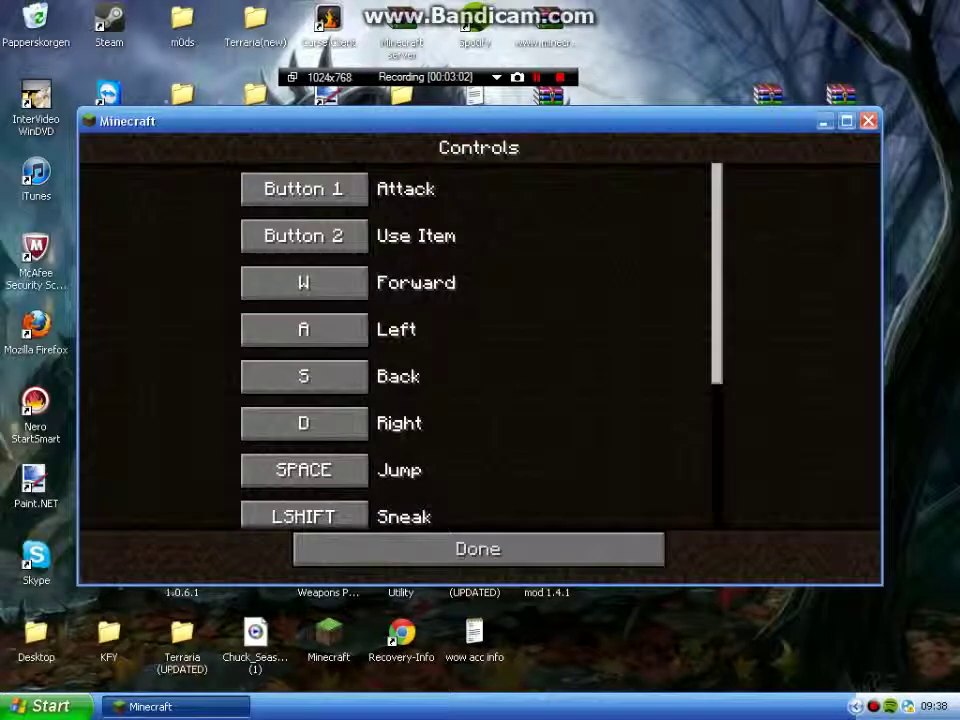
pyautogui.click(303, 526)
pyautogui.press('z')
pyautogui.click(478, 549)
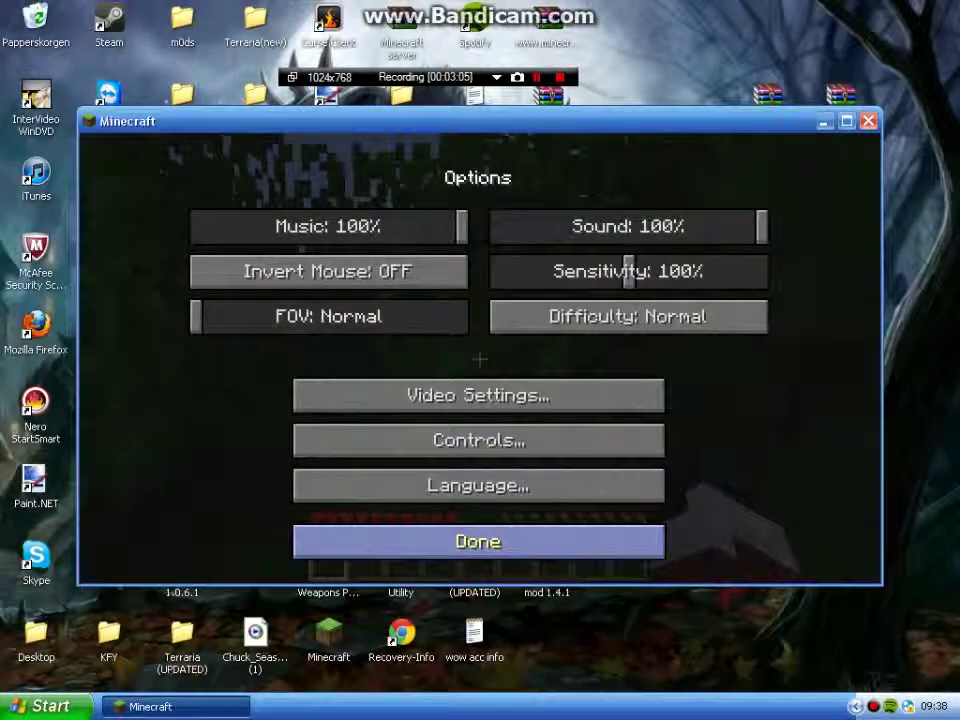
pyautogui.click(478, 541)
pyautogui.press('Escape')
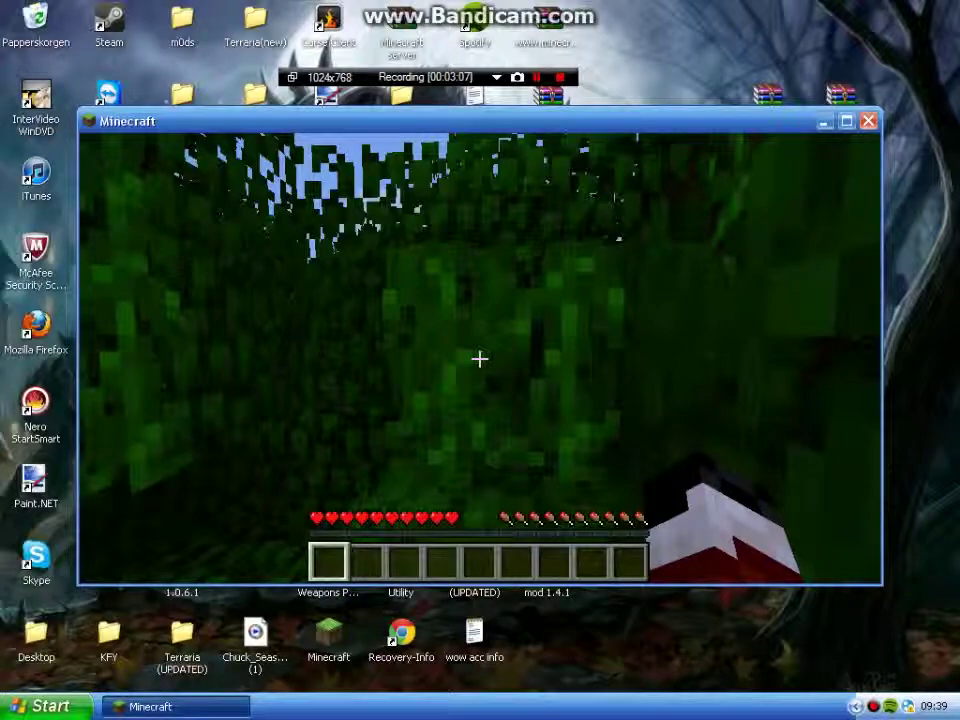
# - Maximize the game window, browse the TooManyItems pages, and add a Lancaster Bomber to the inventory
pyautogui.press('e')
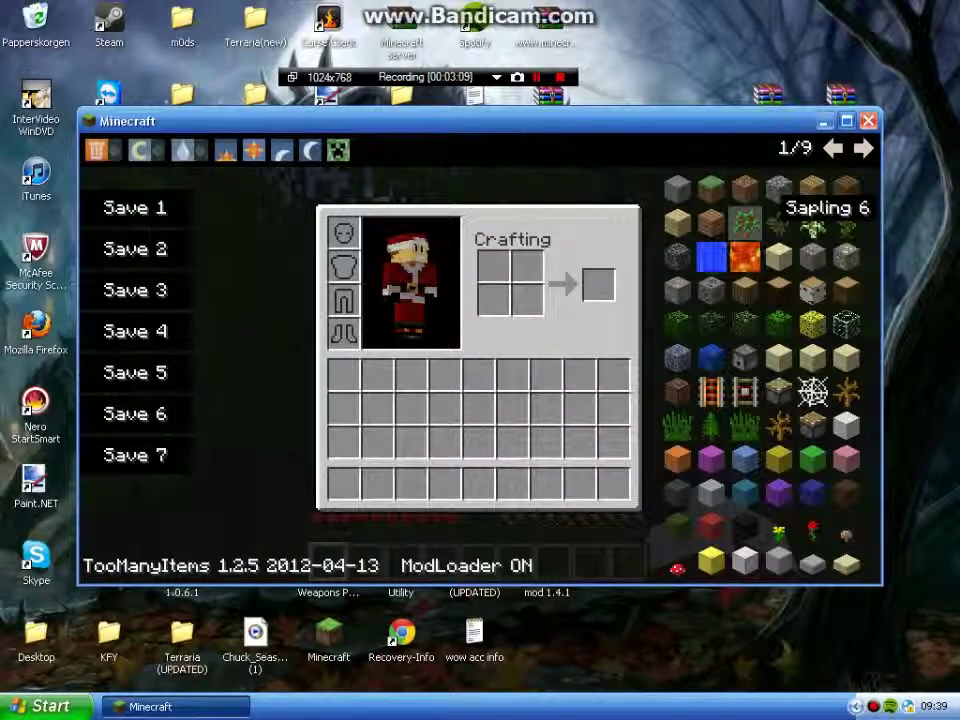
pyautogui.click(847, 121)
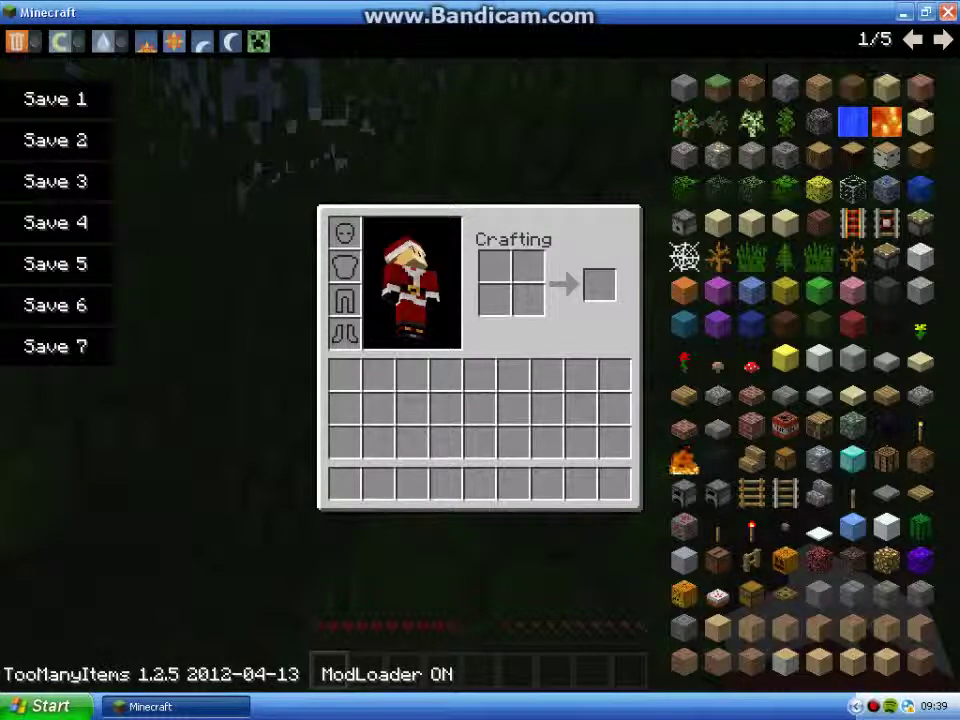
pyautogui.click(943, 40)
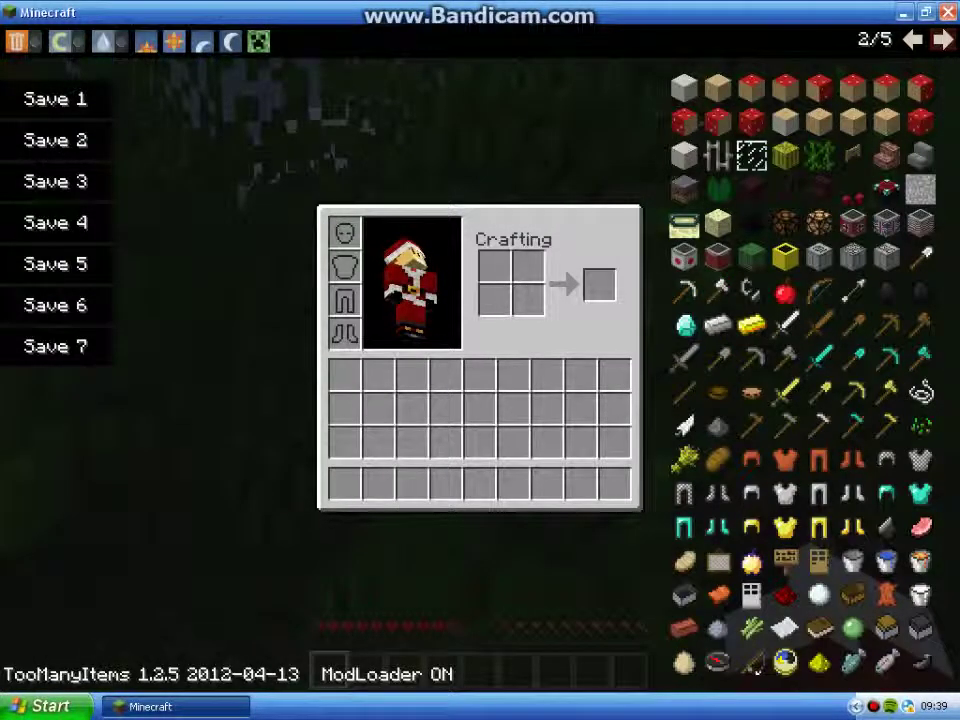
pyautogui.click(943, 40)
pyautogui.click(942, 39)
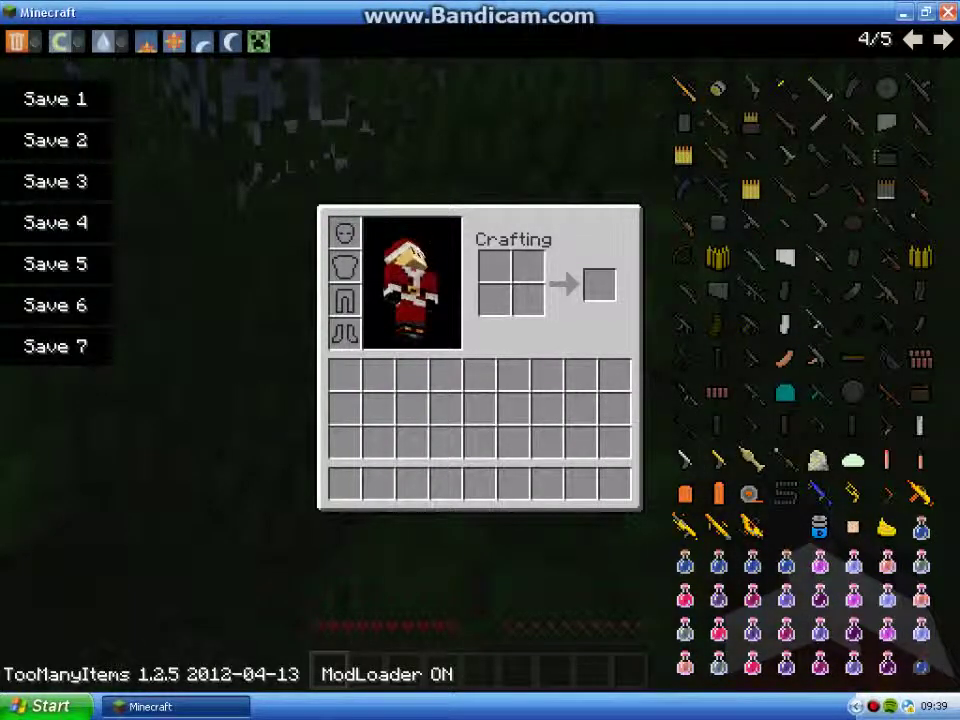
pyautogui.click(942, 39)
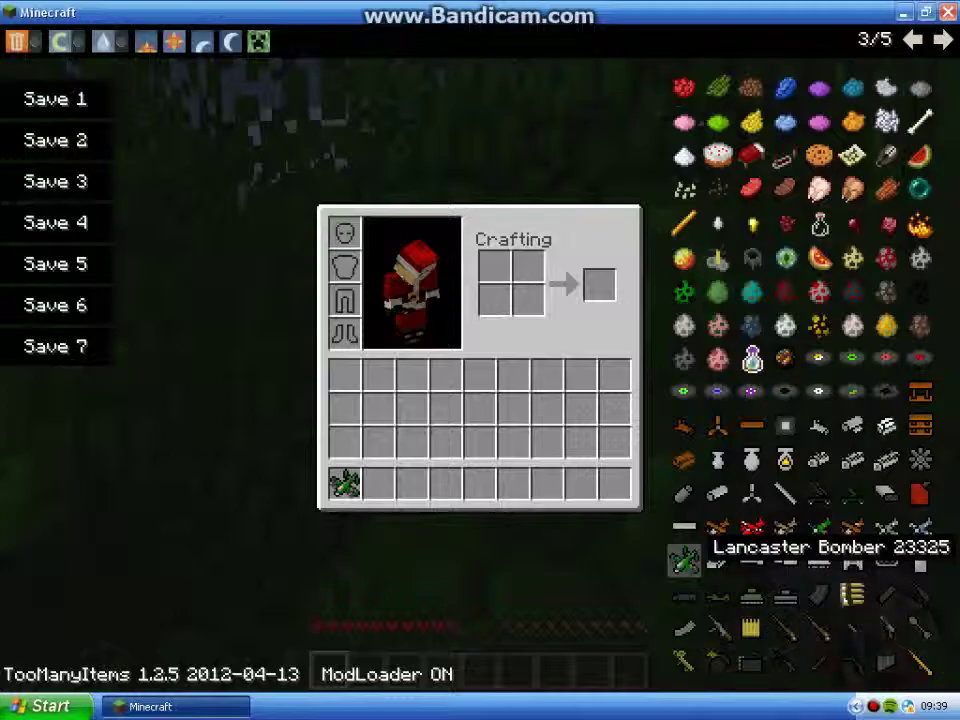
pyautogui.press('e')
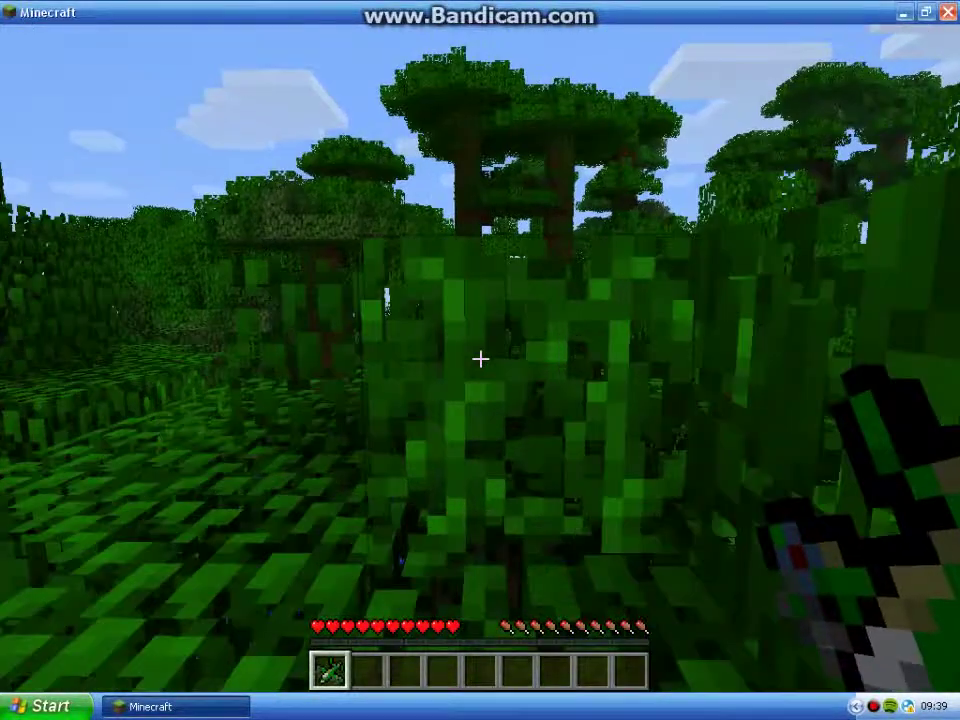
# - Walk through the jungle to the P-51 Mustang and climb into its cockpit
pyautogui.press('w')
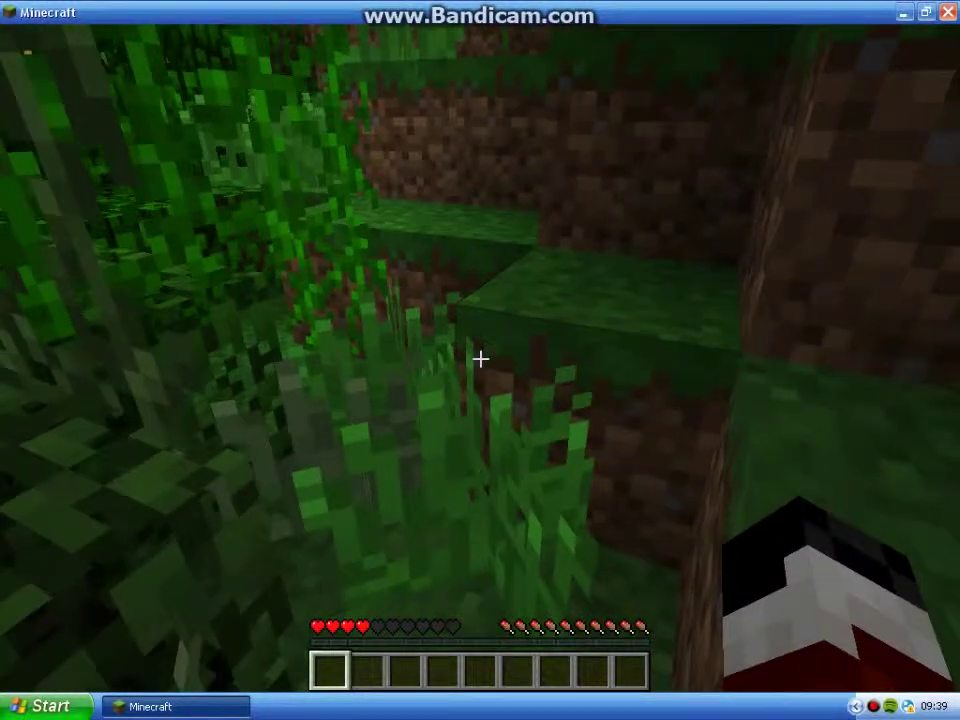
pyautogui.press('w')
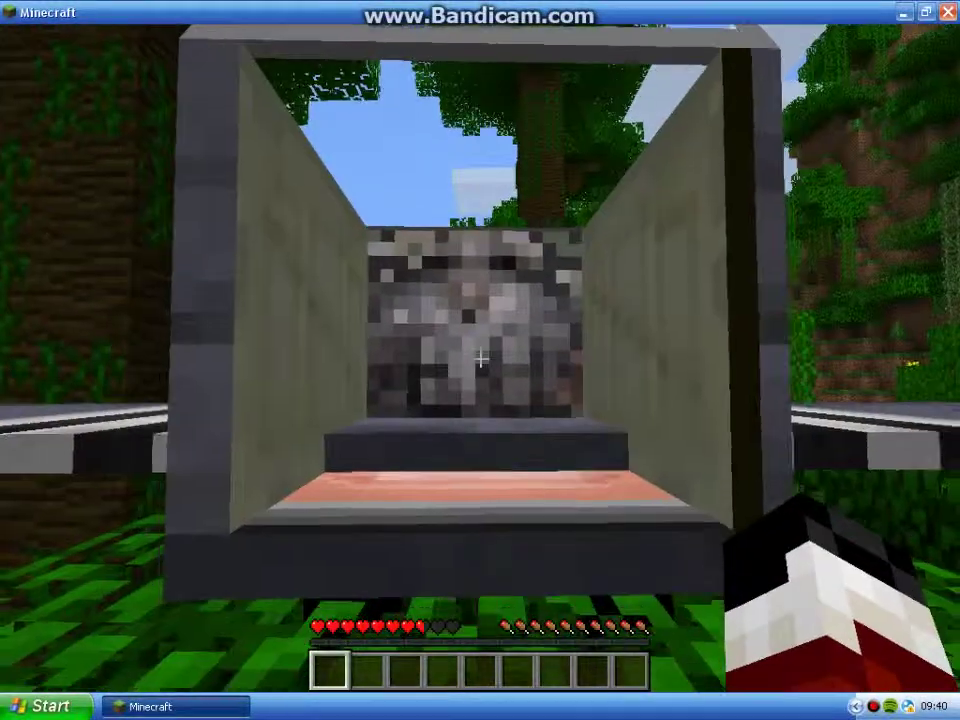
pyautogui.rightClick(480, 358)
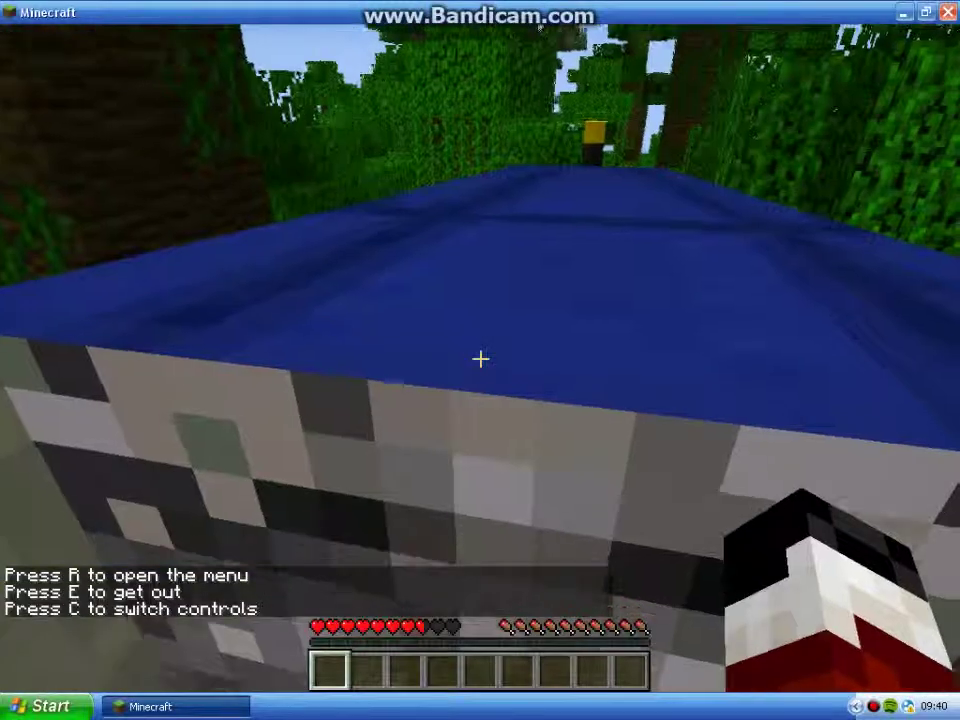
# - Put a Fuel Can into the P-51 Mustang's fuel slot and return to the plane's main menu
pyautogui.press('r')
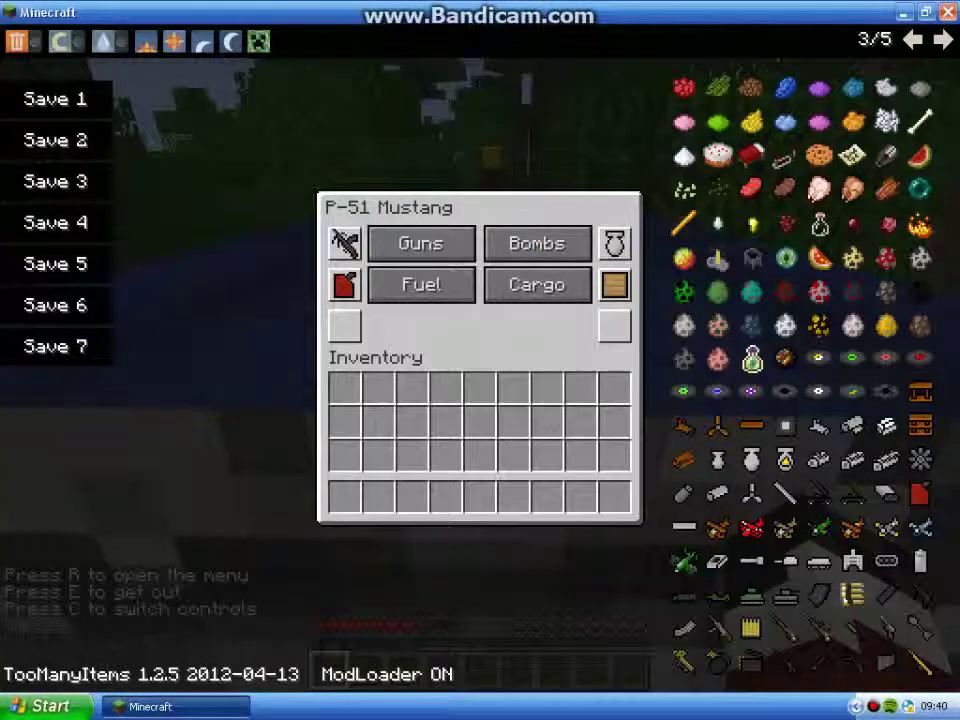
pyautogui.click(421, 284)
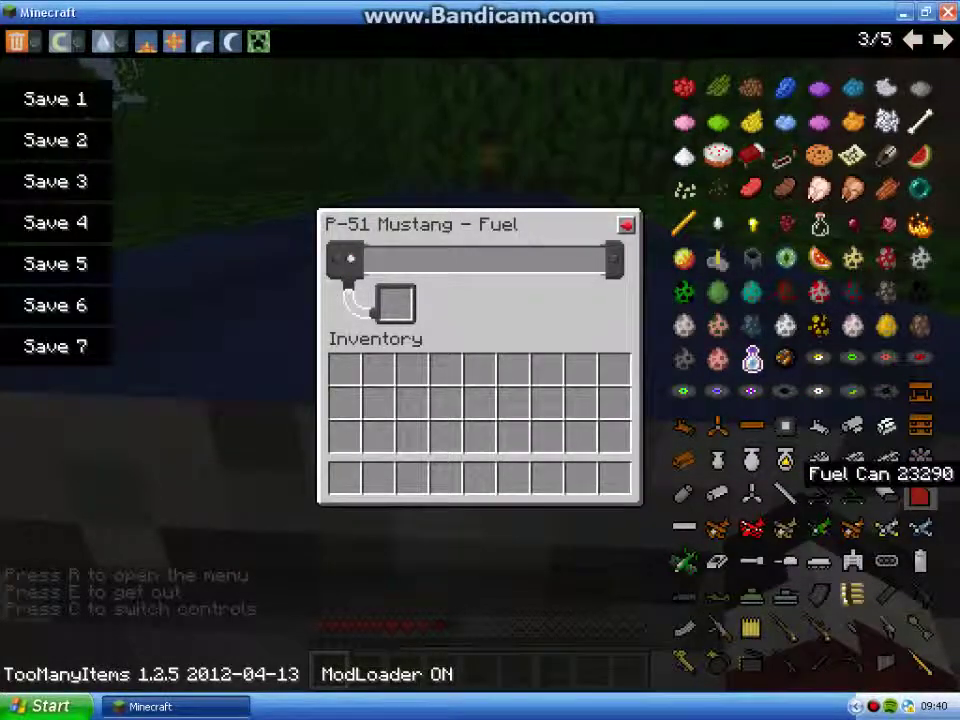
pyautogui.click(349, 478)
pyautogui.click(397, 305)
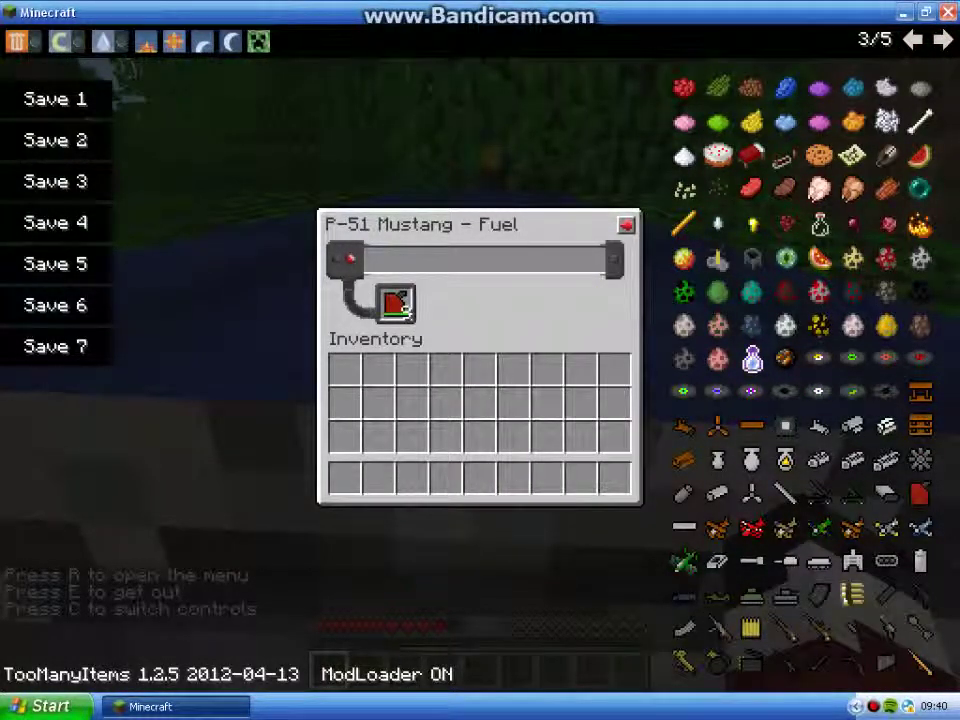
pyautogui.click(626, 225)
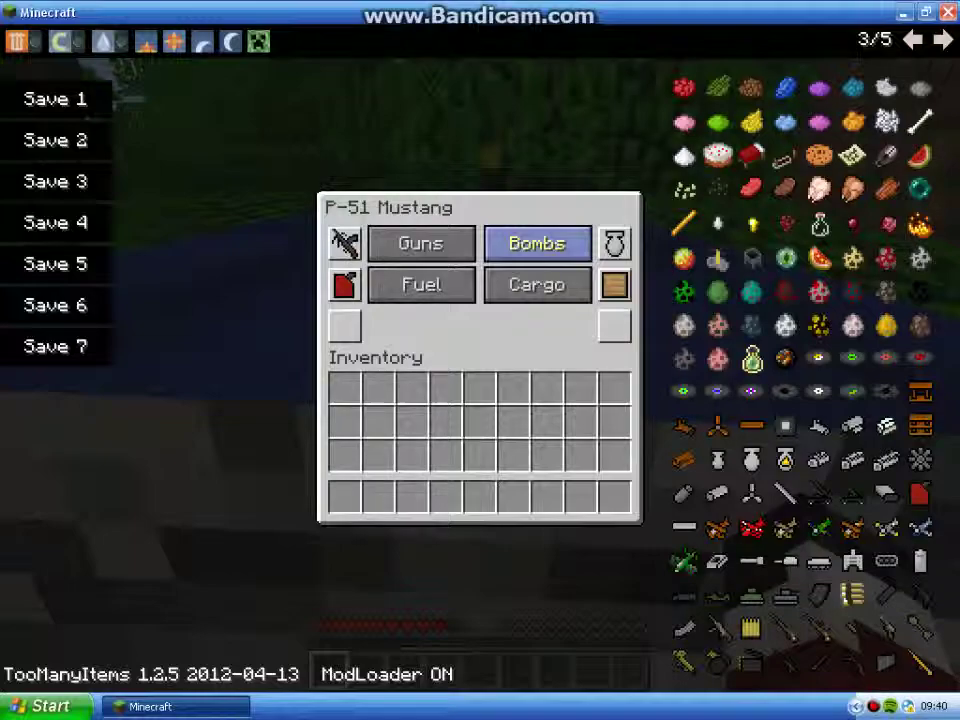
# - Fill the P-51 Mustang's four bomb slots with Large Bombs and return to the plane in third-person view
pyautogui.click(535, 243)
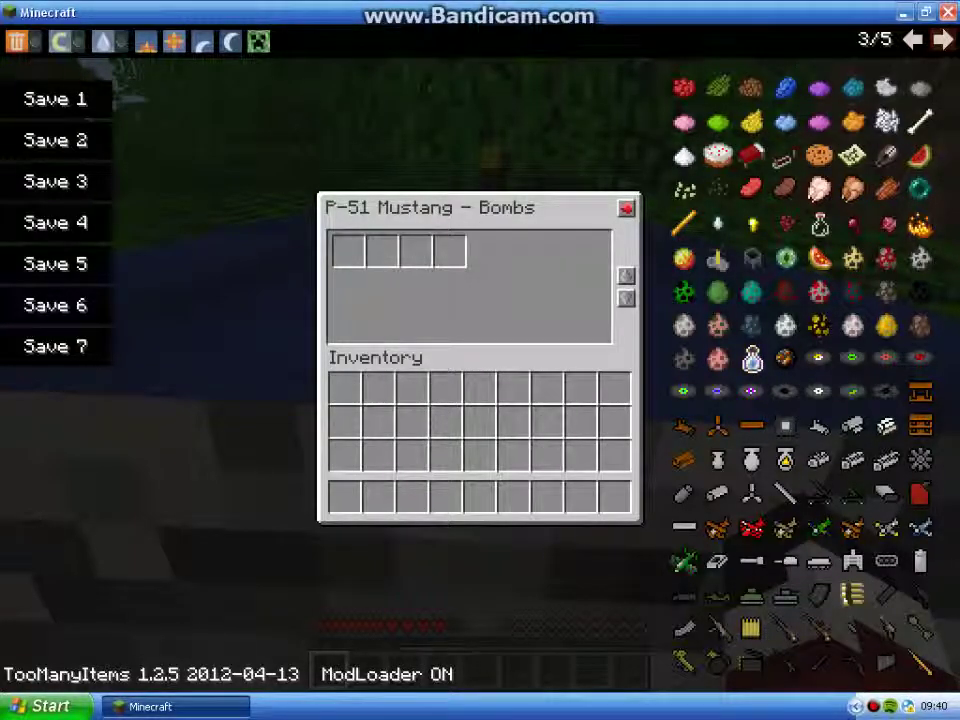
pyautogui.click(751, 458)
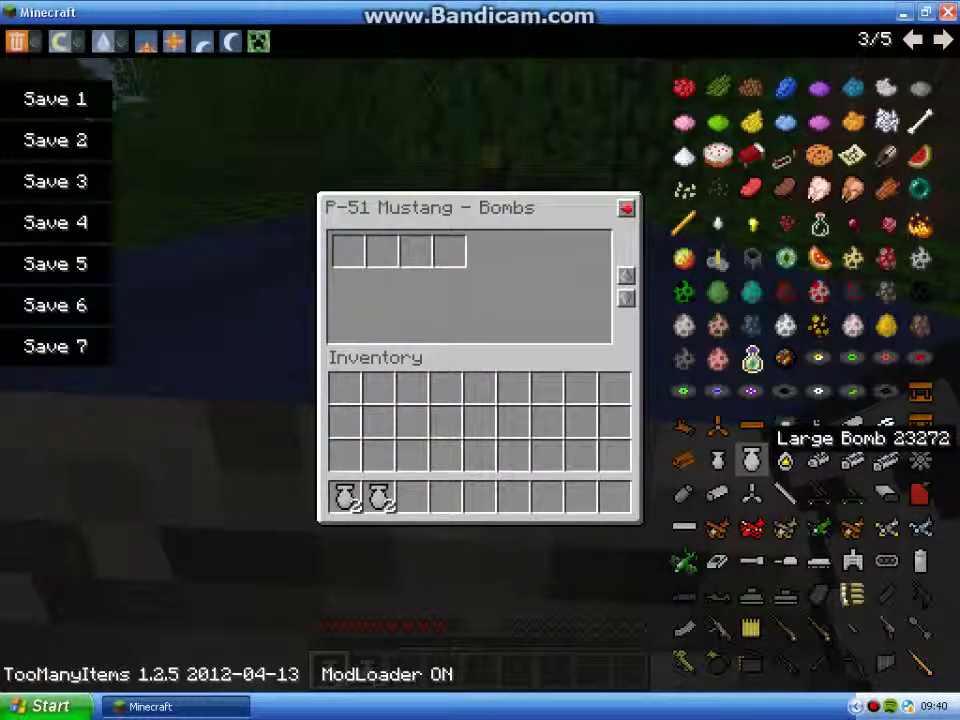
pyautogui.keyDown('shift'); pyautogui.click(448, 497); pyautogui.keyUp('shift')
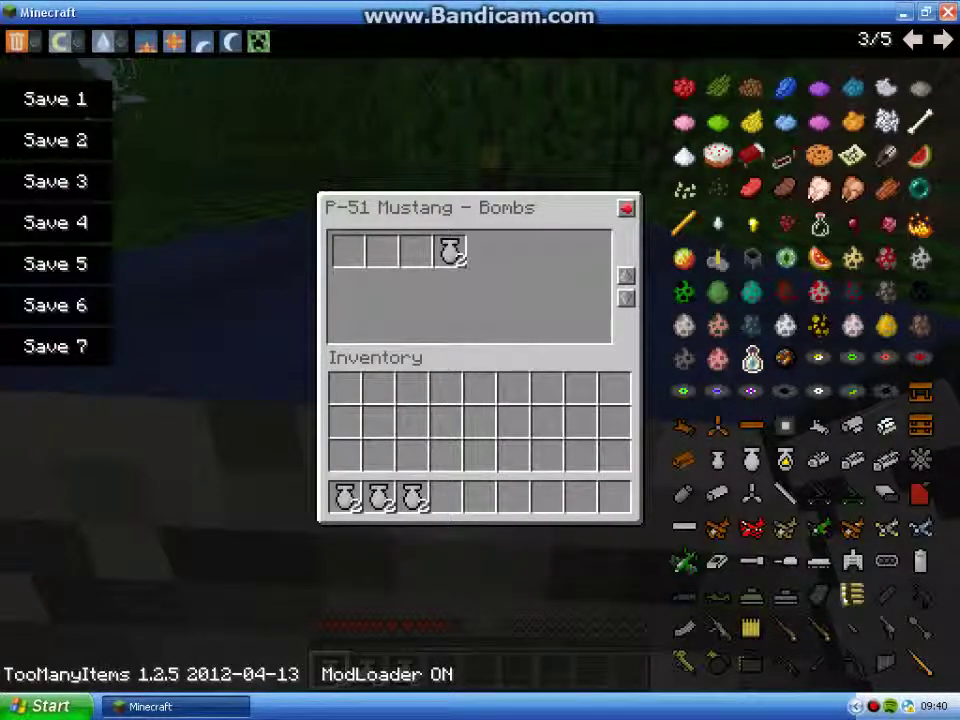
pyautogui.click(413, 497)
pyautogui.click(415, 252)
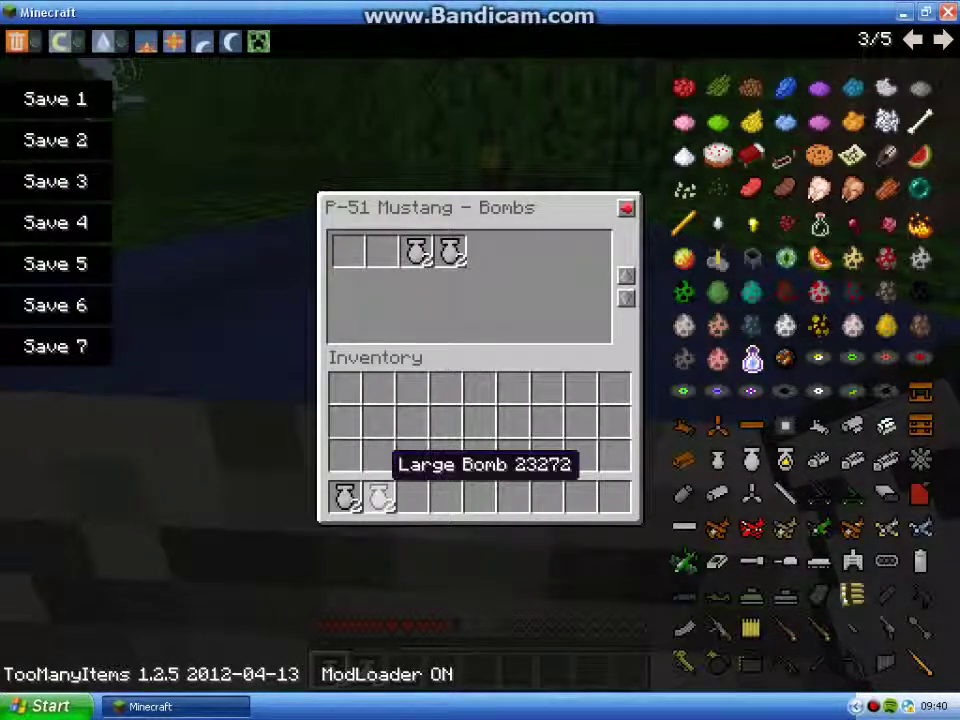
pyautogui.click(379, 497)
pyautogui.click(383, 252)
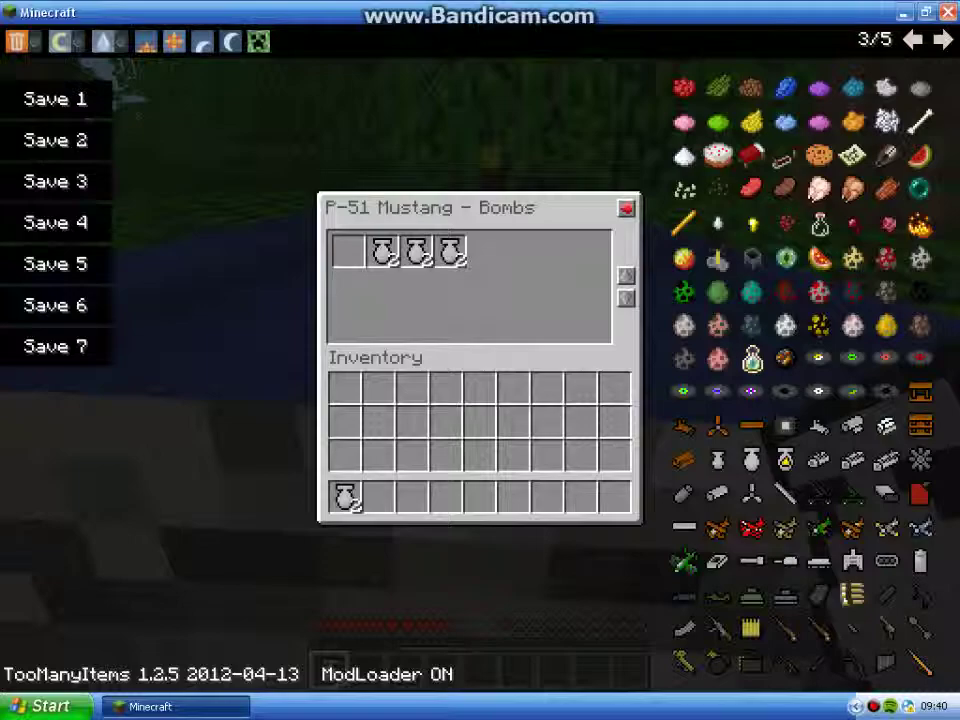
pyautogui.click(345, 497)
pyautogui.click(348, 252)
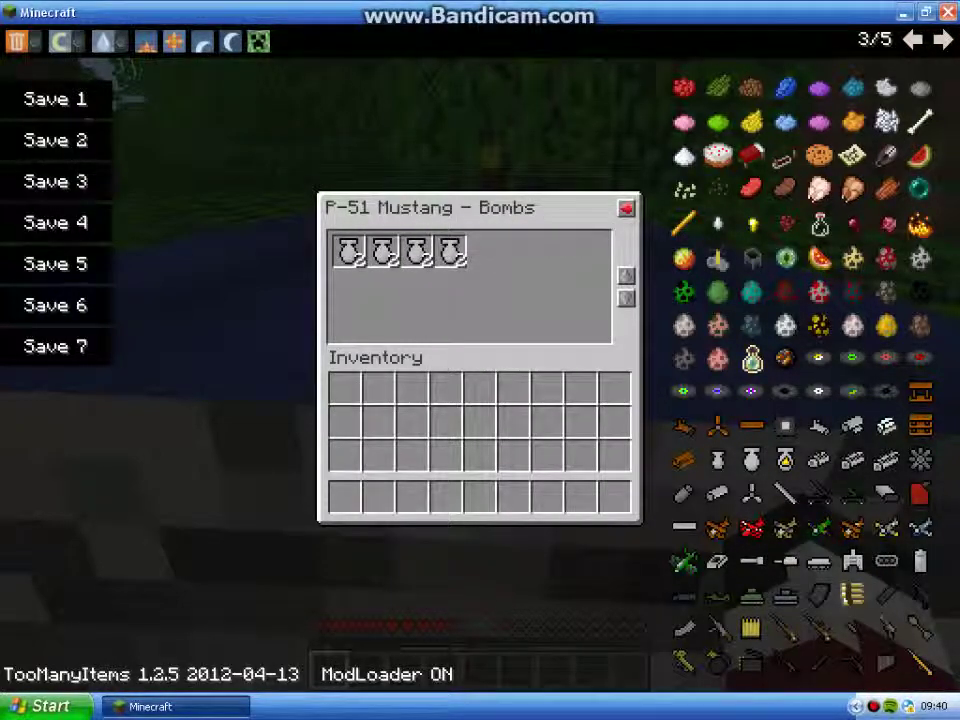
pyautogui.press('Escape')
pyautogui.press('Escape')
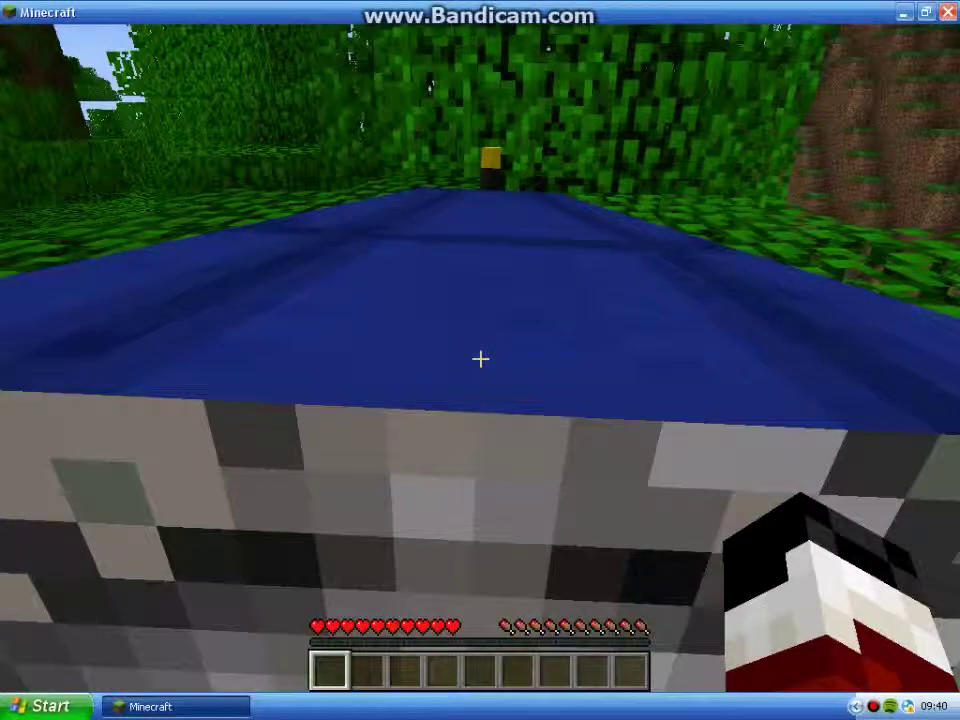
pyautogui.rightClick(480, 358)
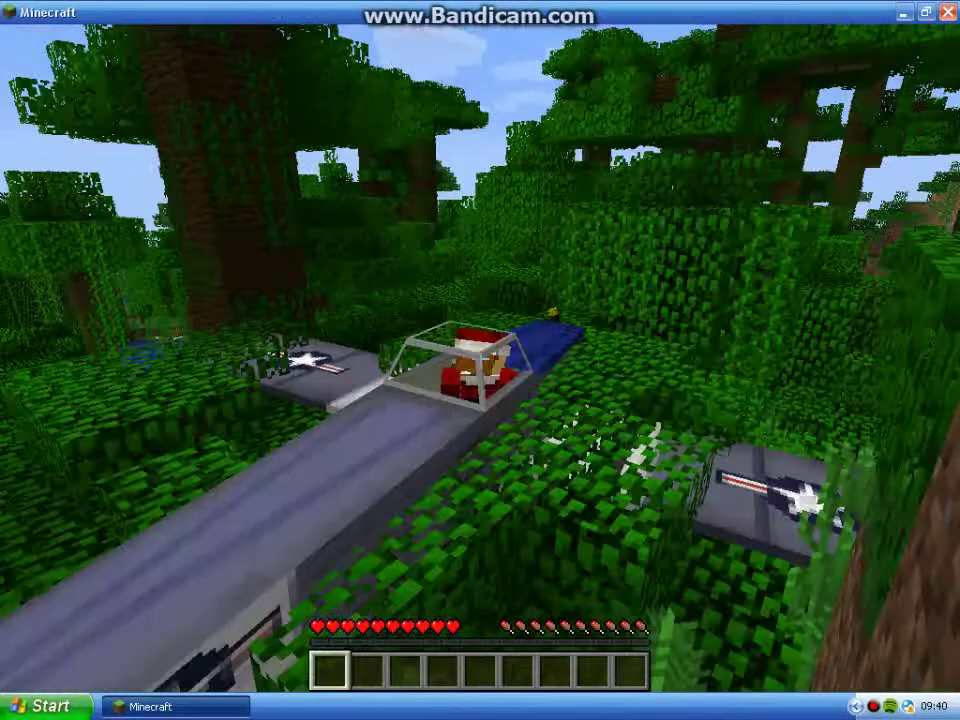
# - Turn both Music and Sound off in the game options and return to the game
pyautogui.press('Escape')
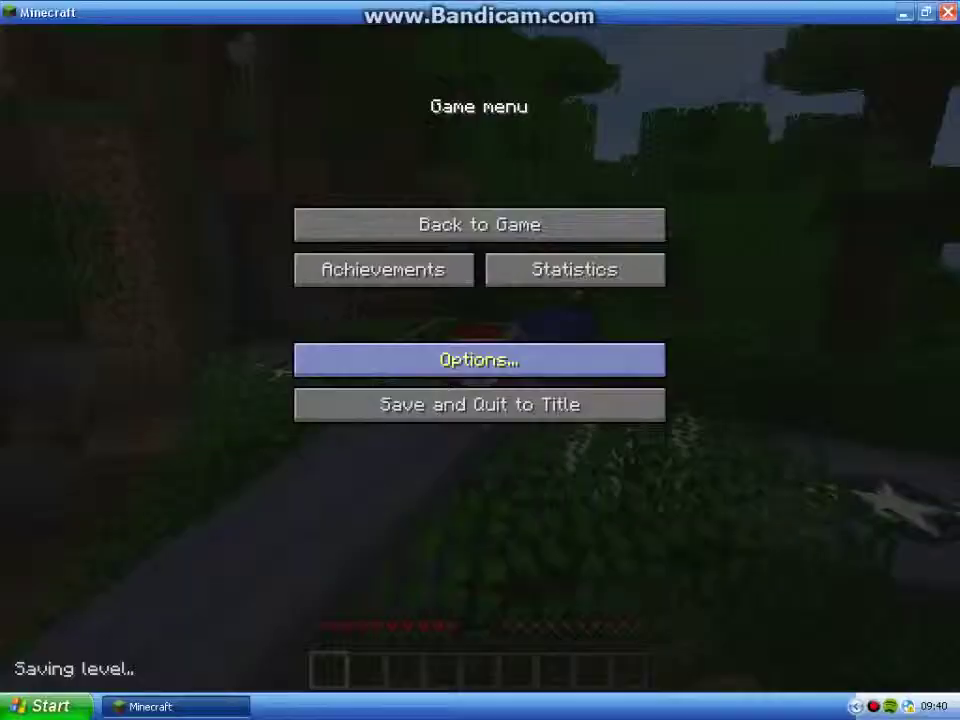
pyautogui.click(478, 358)
pyautogui.moveTo(600, 154); pyautogui.dragTo(488, 154)
pyautogui.moveTo(400, 154); pyautogui.dragTo(195, 154)
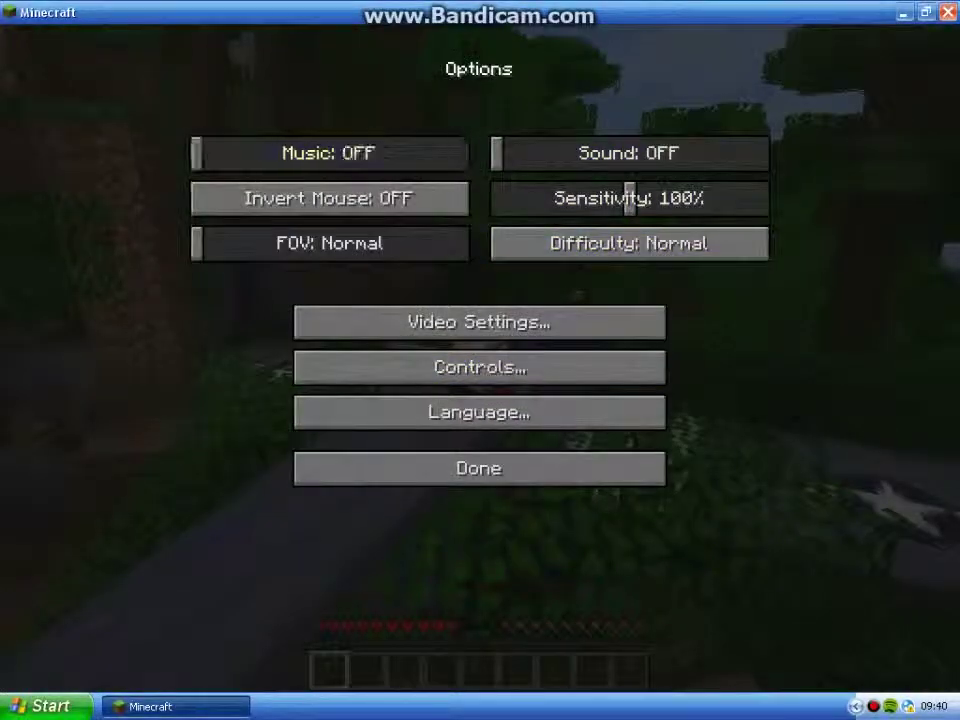
pyautogui.press('Escape')
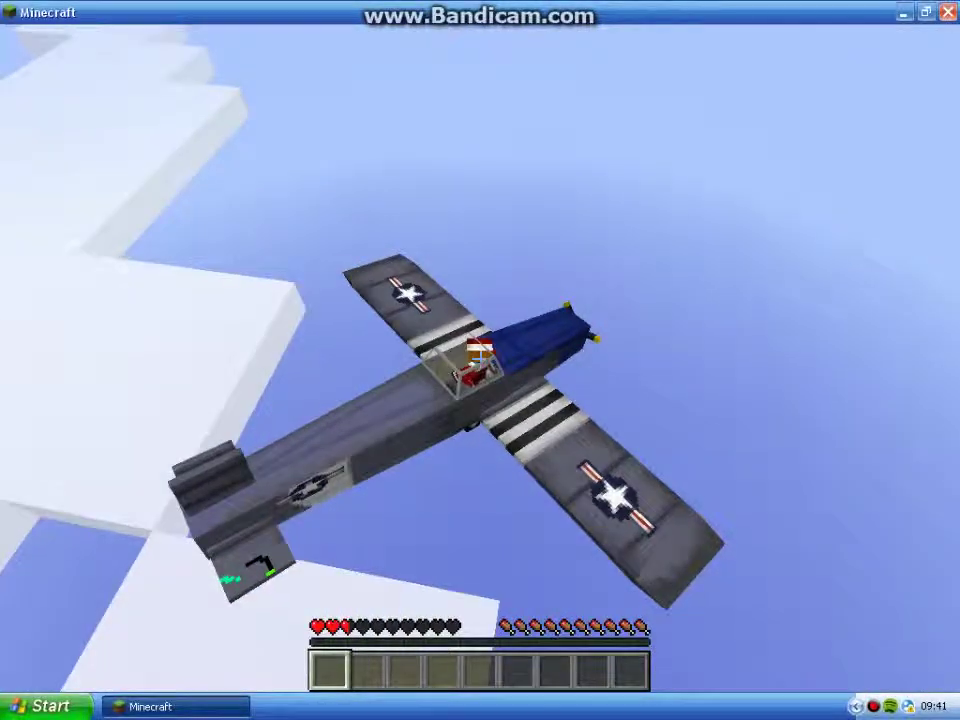
# - End the flight by saving the world and quitting to the title screen
pyautogui.press('Escape')
pyautogui.click(873, 706)
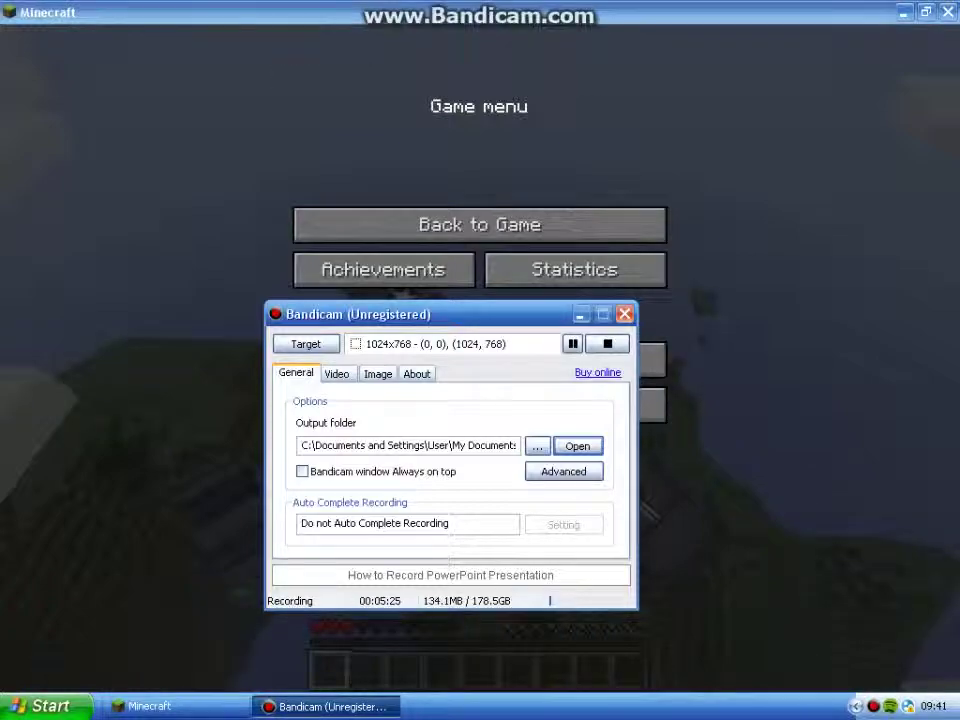
pyautogui.click(580, 314)
pyautogui.click(479, 404)
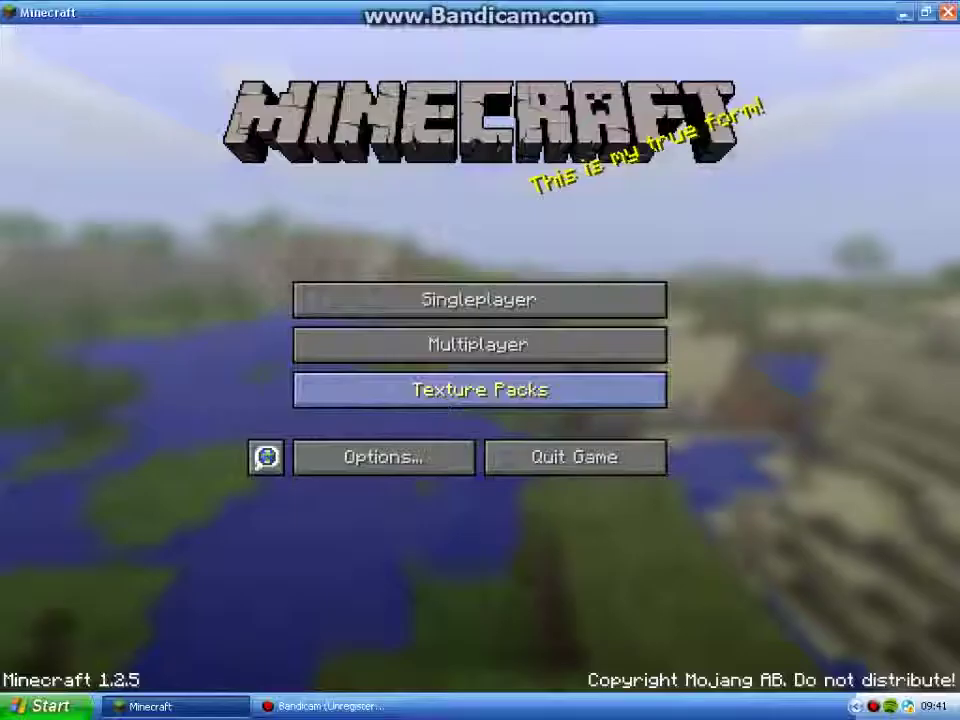
# - Bring up the Bandicam recorder window and close the Minecraft game
pyautogui.click(326, 706)
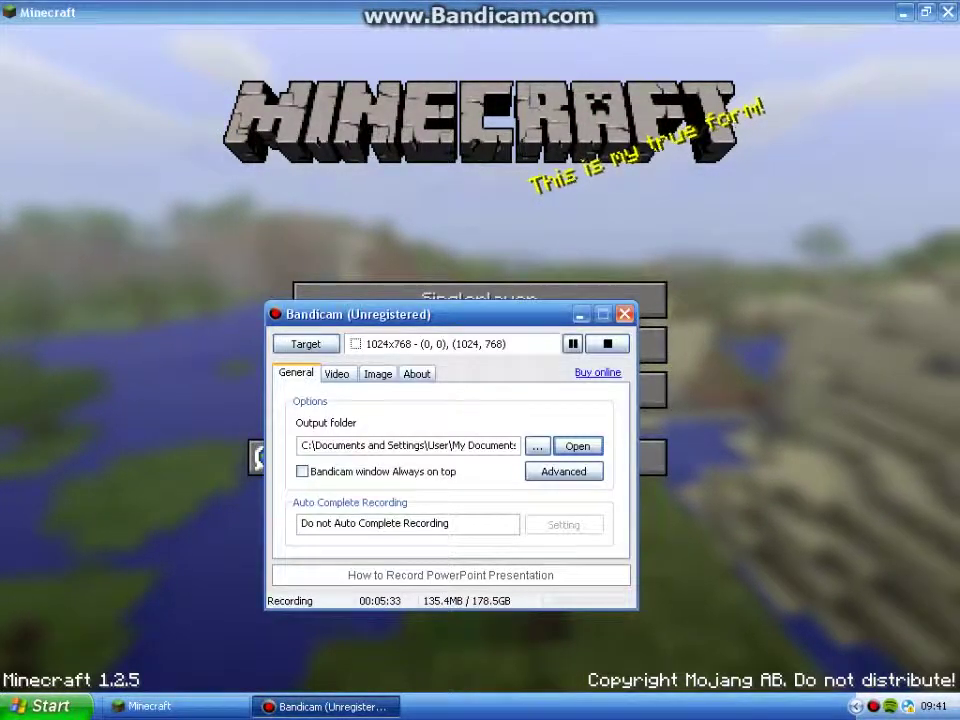
pyautogui.hotkey('alt', 'Tab')
pyautogui.click(947, 12)
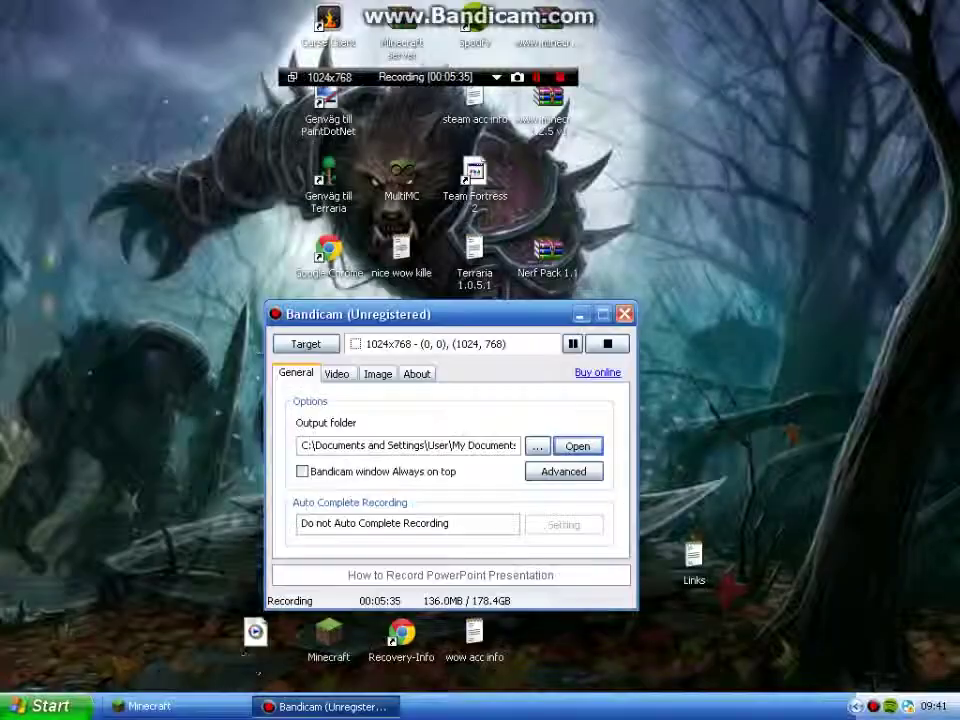